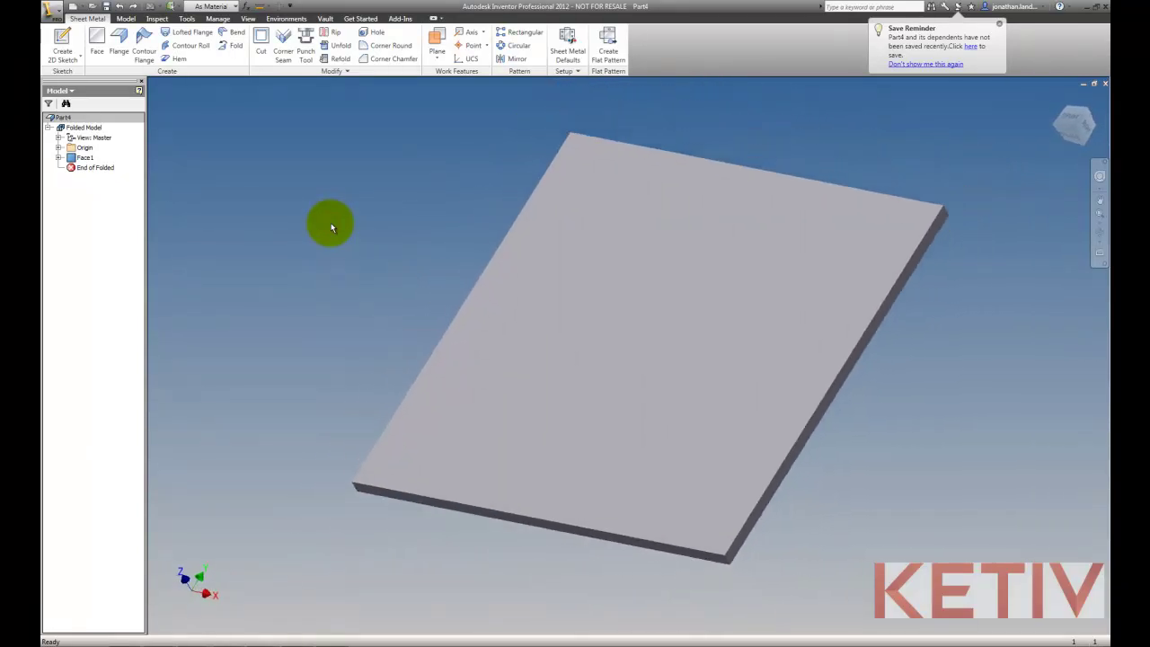
Pan the view slightly and select the top face of the flat plate
{"action": "key", "text": "F2"}
{"action": "key", "text": "Escape"}
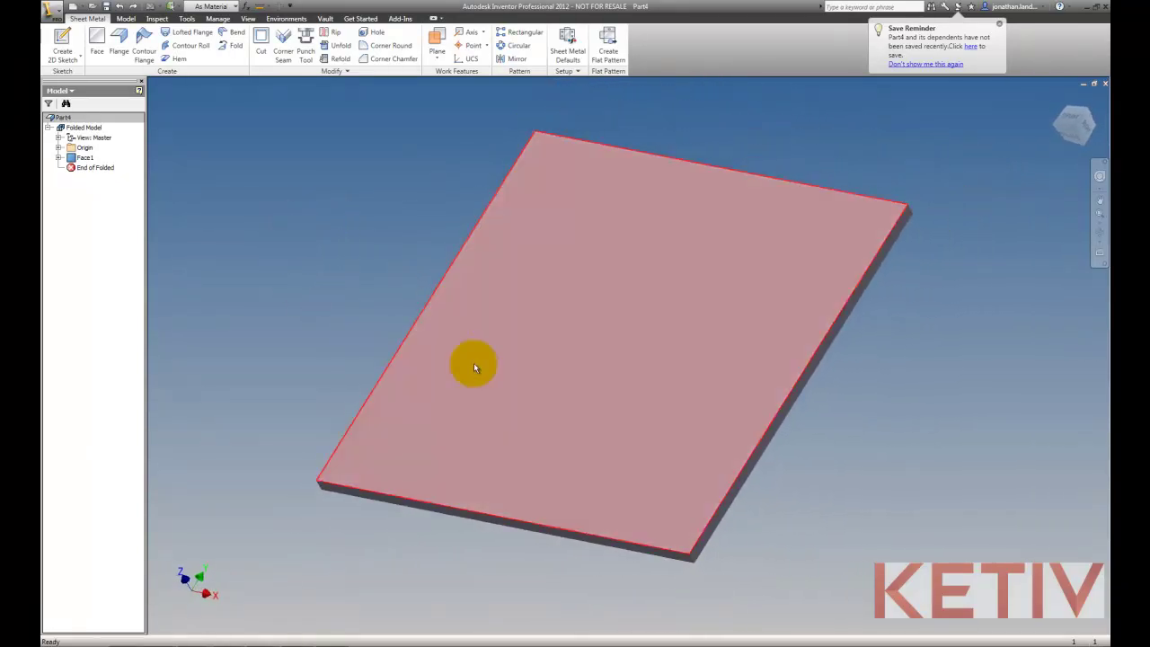
{"action": "left_click", "coordinate": [601, 327]}
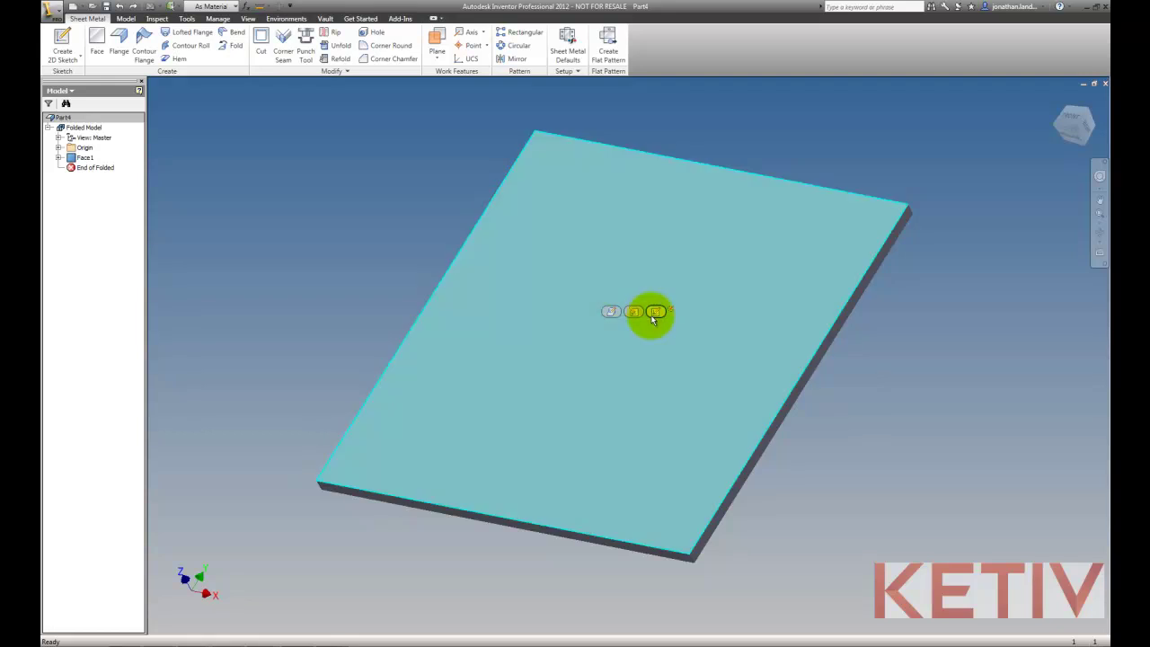
Sketch a circle of diameter Outside_Dia = 0.75 centred near the middle of the plate's top face
{"action": "left_click", "coordinate": [651, 314]}
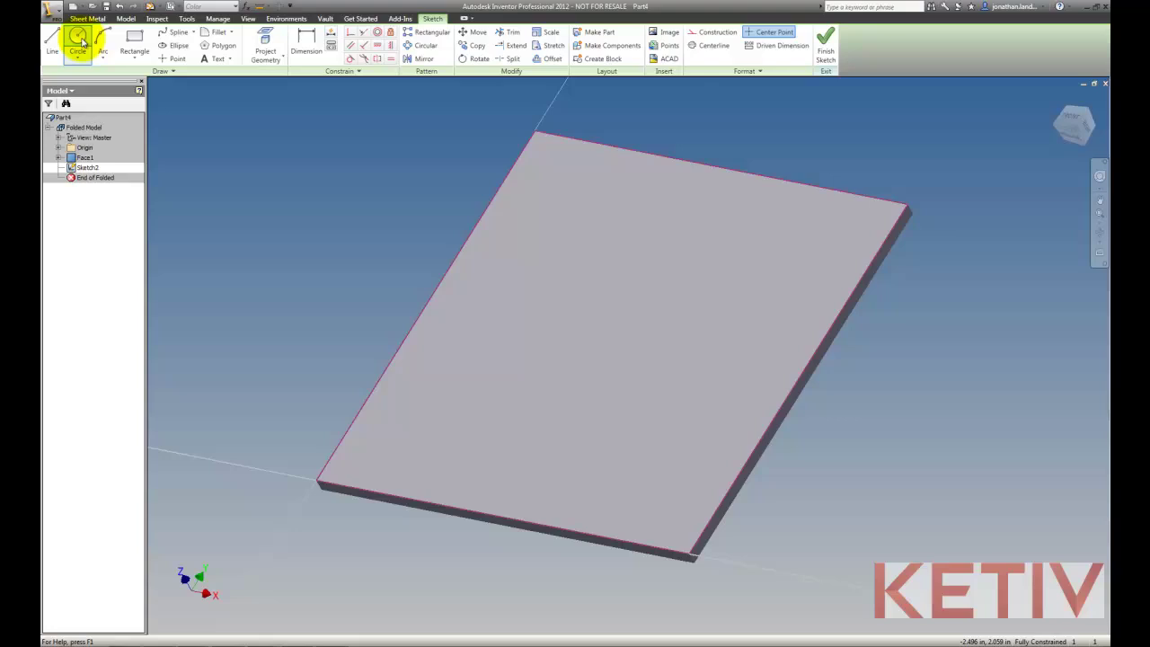
{"action": "left_click", "coordinate": [78, 40]}
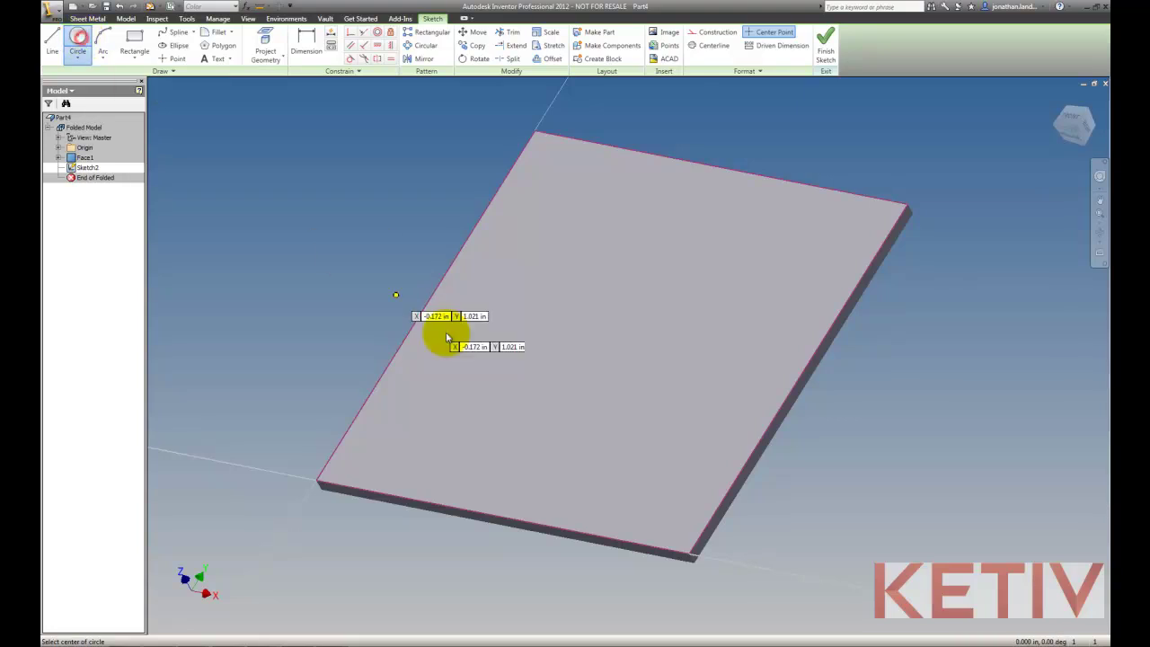
{"action": "left_click", "coordinate": [600, 331]}
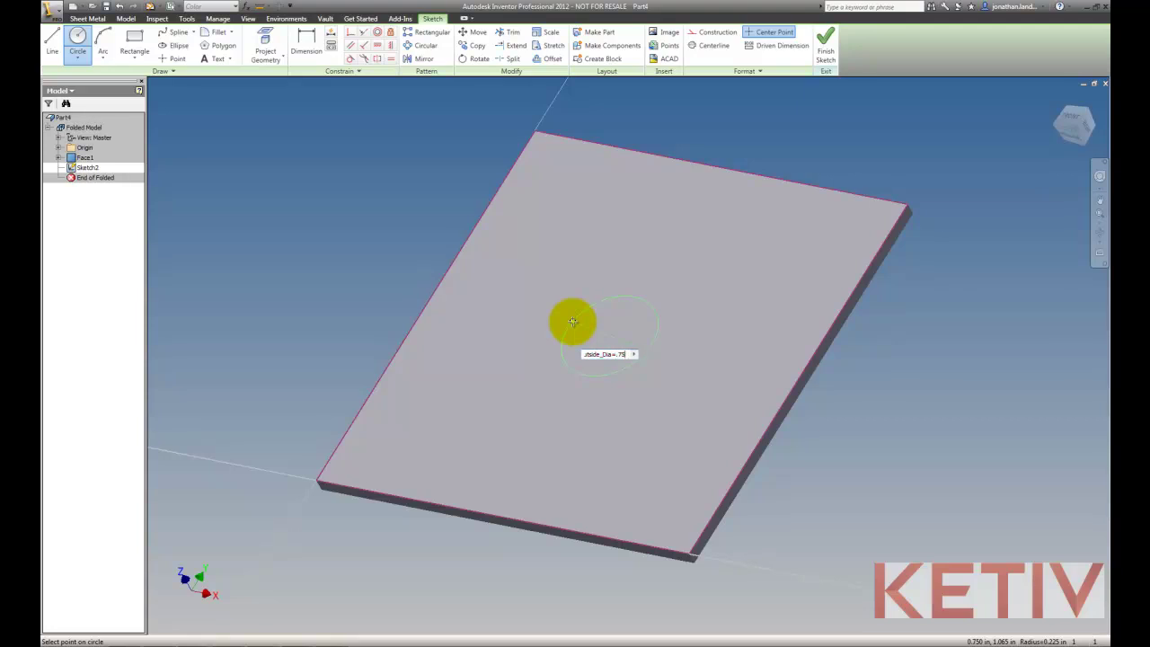
{"action": "key", "text": "Return"}
{"action": "right_click", "coordinate": [377, 194]}
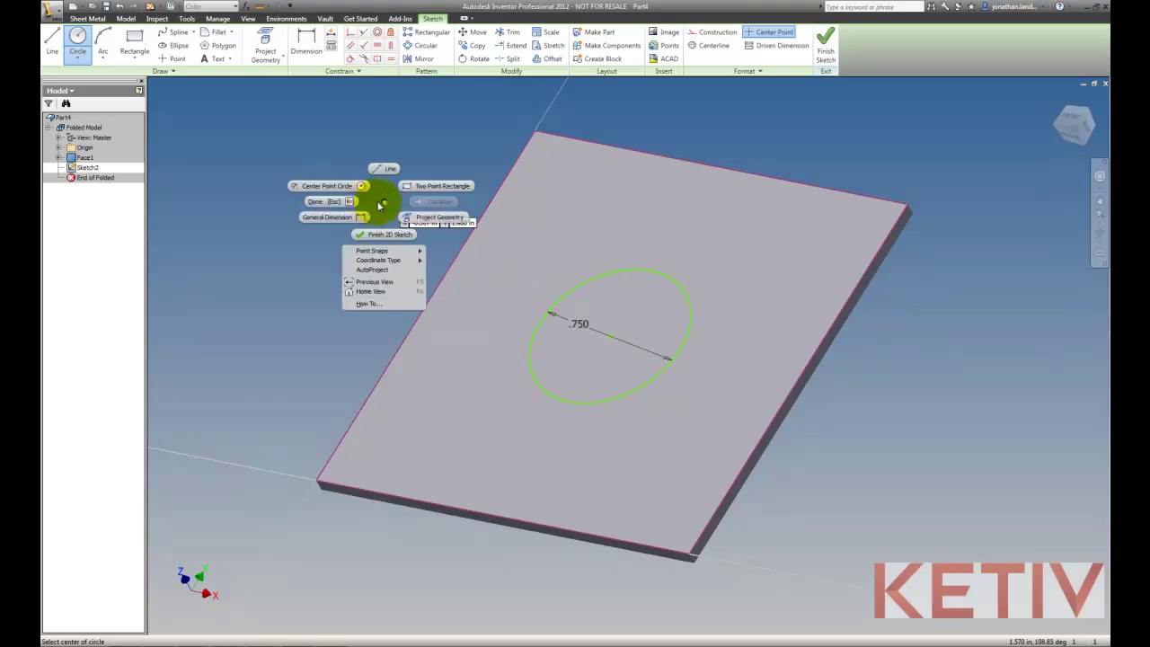
Draw a second circle concentric with the first, just inside it
{"action": "left_click", "coordinate": [356, 204]}
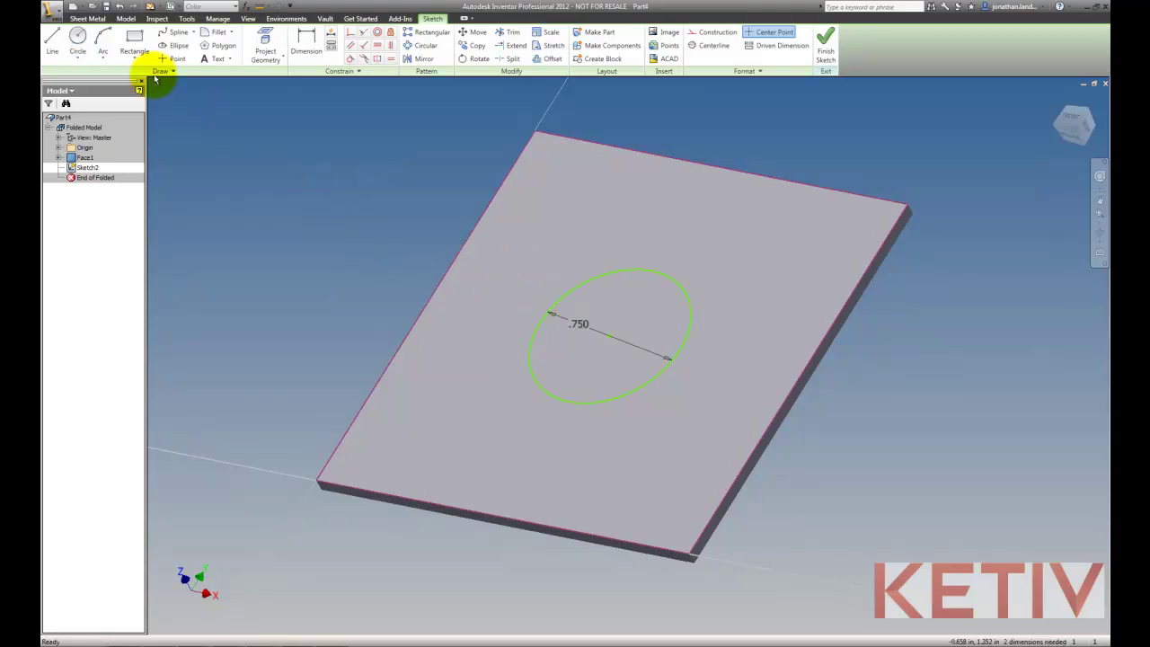
{"action": "left_click", "coordinate": [77, 36]}
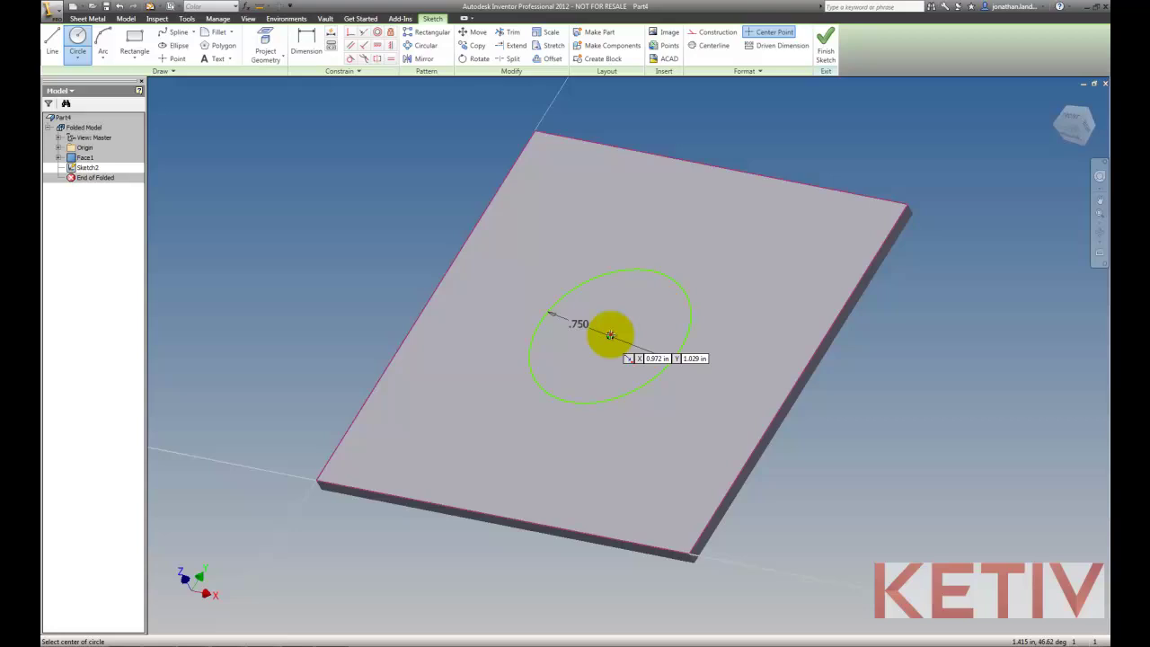
{"action": "left_click", "coordinate": [607, 337]}
{"action": "left_click", "coordinate": [583, 299]}
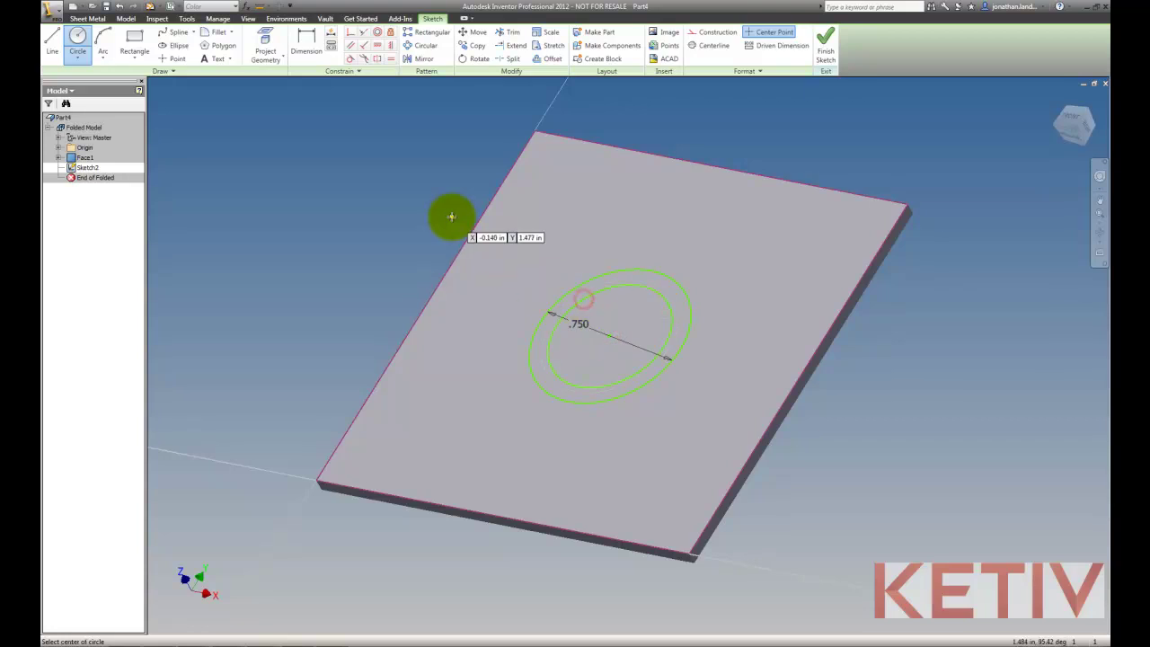
Dimension the gap between the two circles using the Thickness parameter (0.064)
{"action": "left_click", "coordinate": [307, 45]}
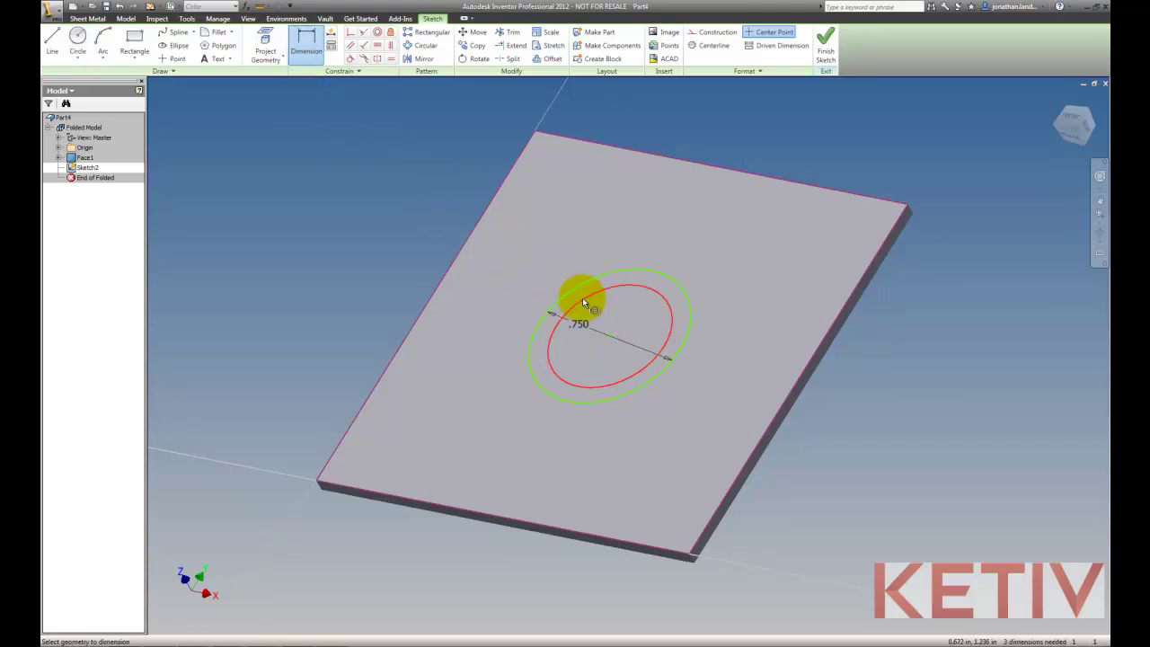
{"action": "left_click", "coordinate": [568, 279]}
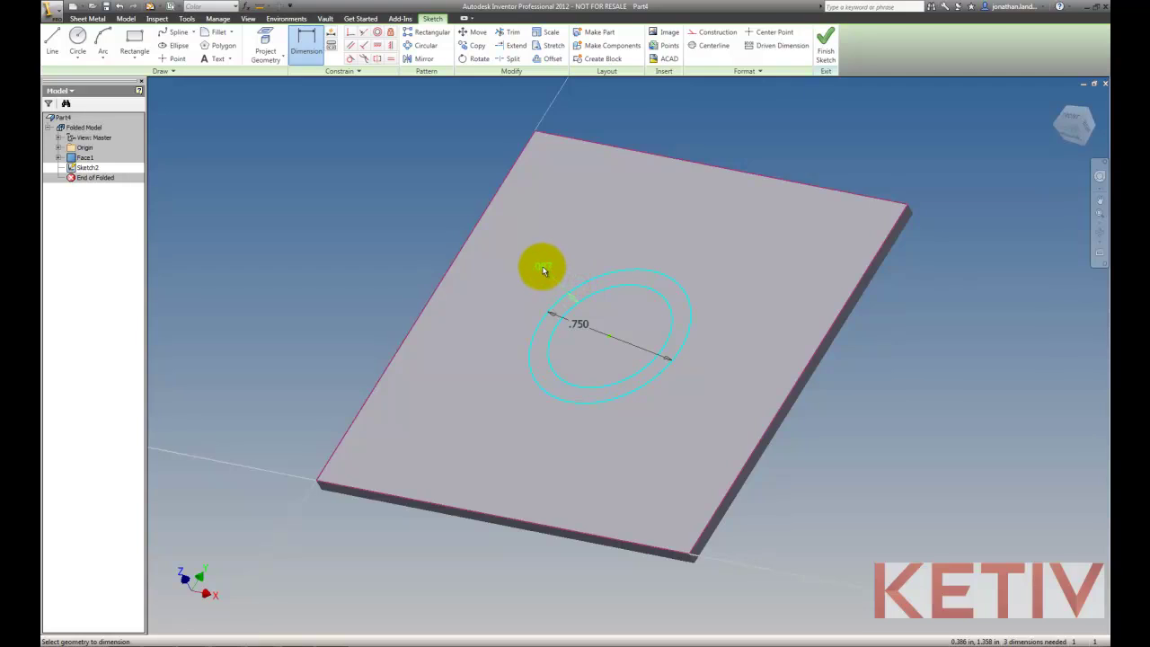
{"action": "left_click", "coordinate": [541, 267]}
{"action": "left_click", "coordinate": [573, 308]}
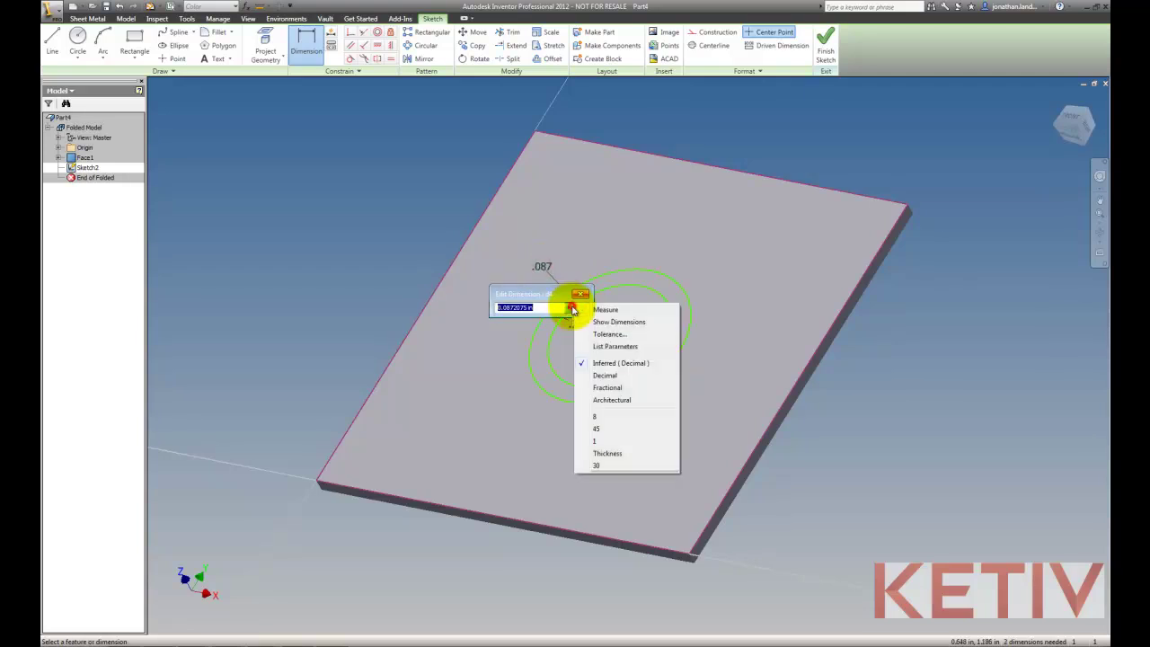
{"action": "left_click", "coordinate": [603, 346]}
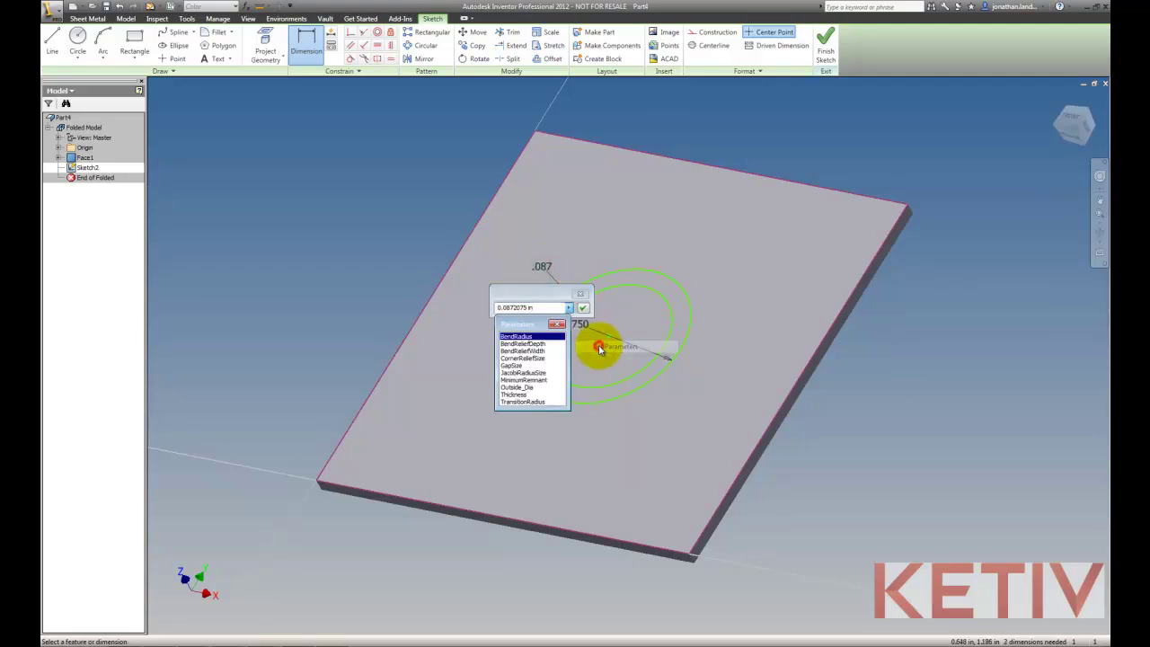
{"action": "left_click", "coordinate": [523, 396]}
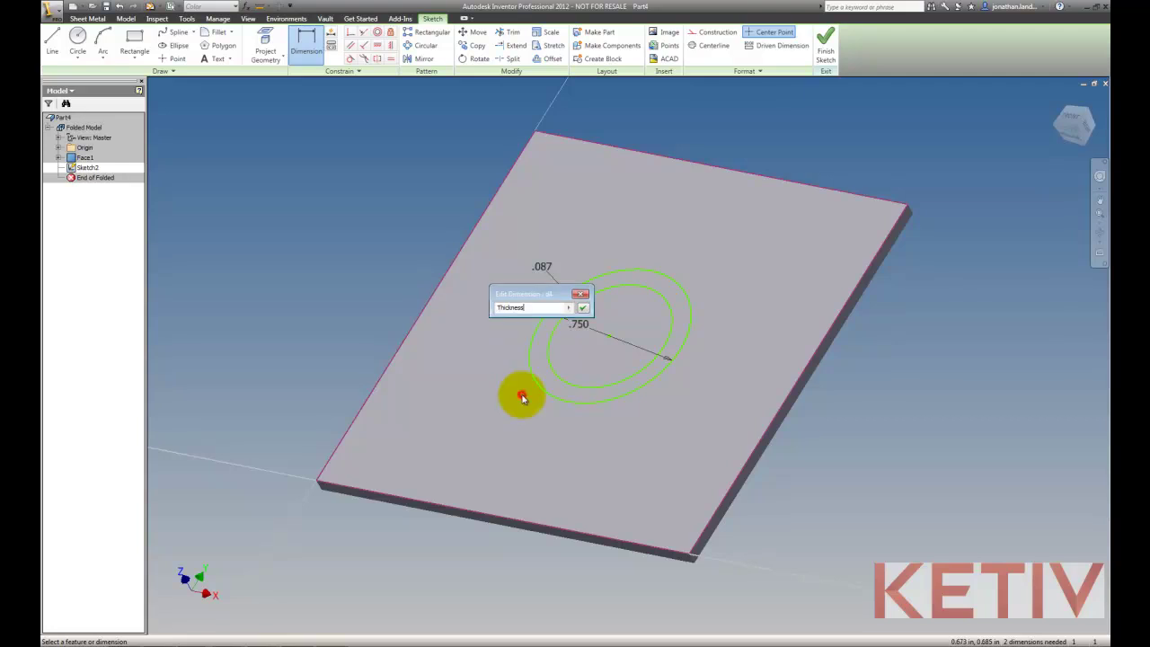
{"action": "left_click", "coordinate": [584, 308]}
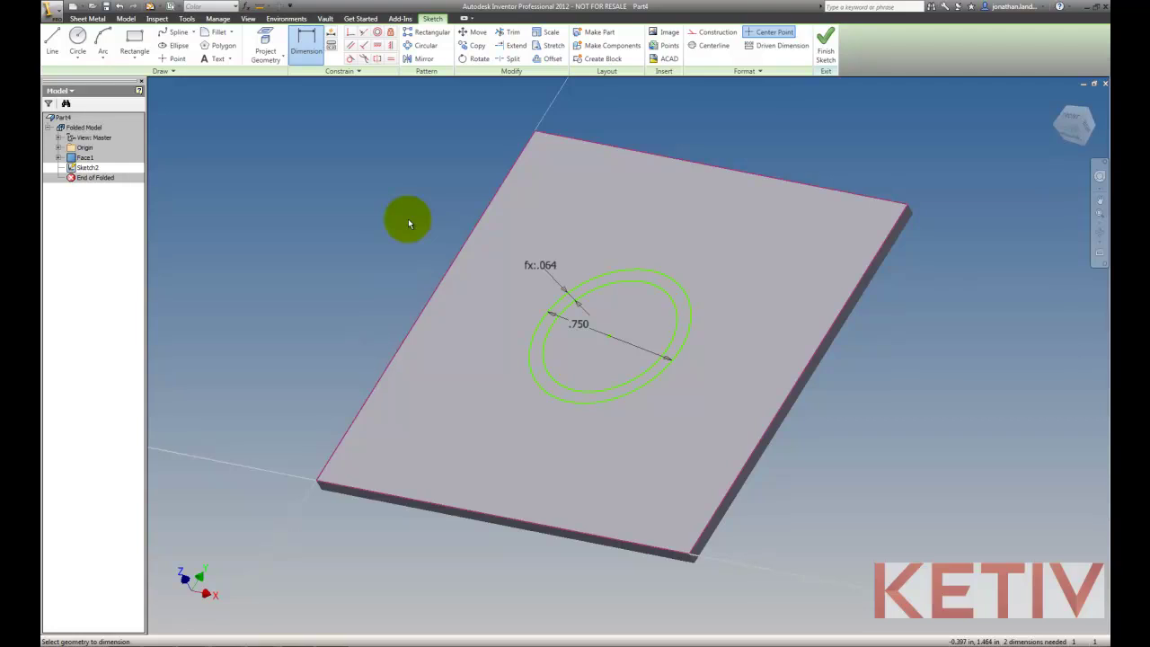
Place a sketch point at the shared centre of the circles
{"action": "left_click", "coordinate": [176, 59]}
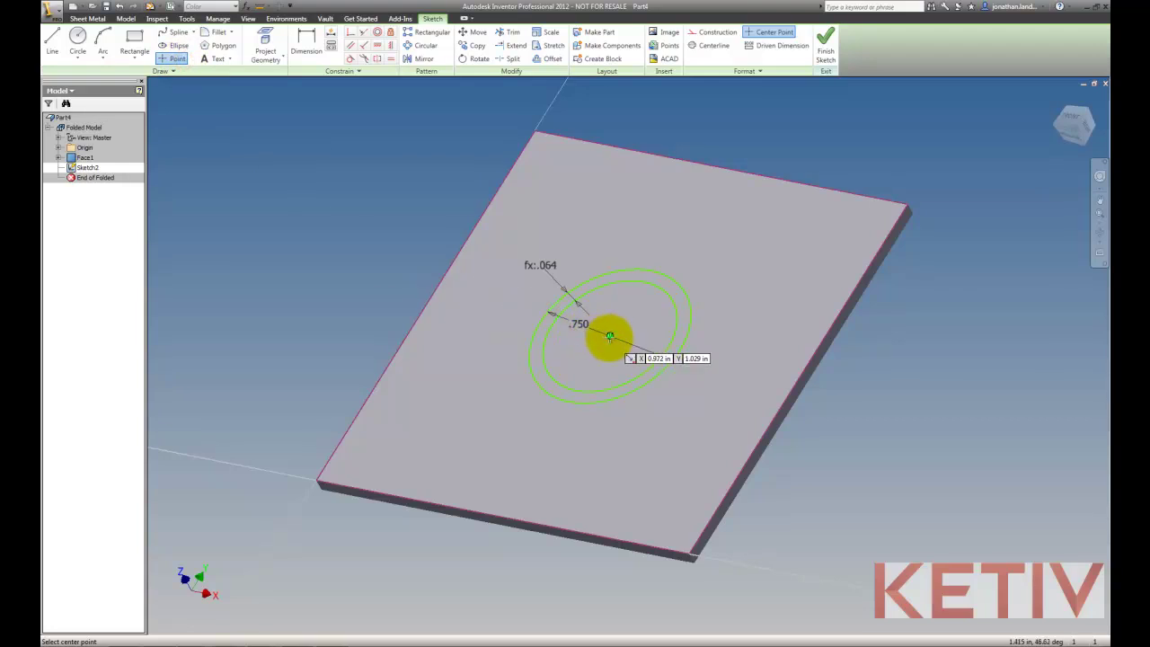
{"action": "left_click", "coordinate": [608, 335]}
{"action": "right_click", "coordinate": [380, 180]}
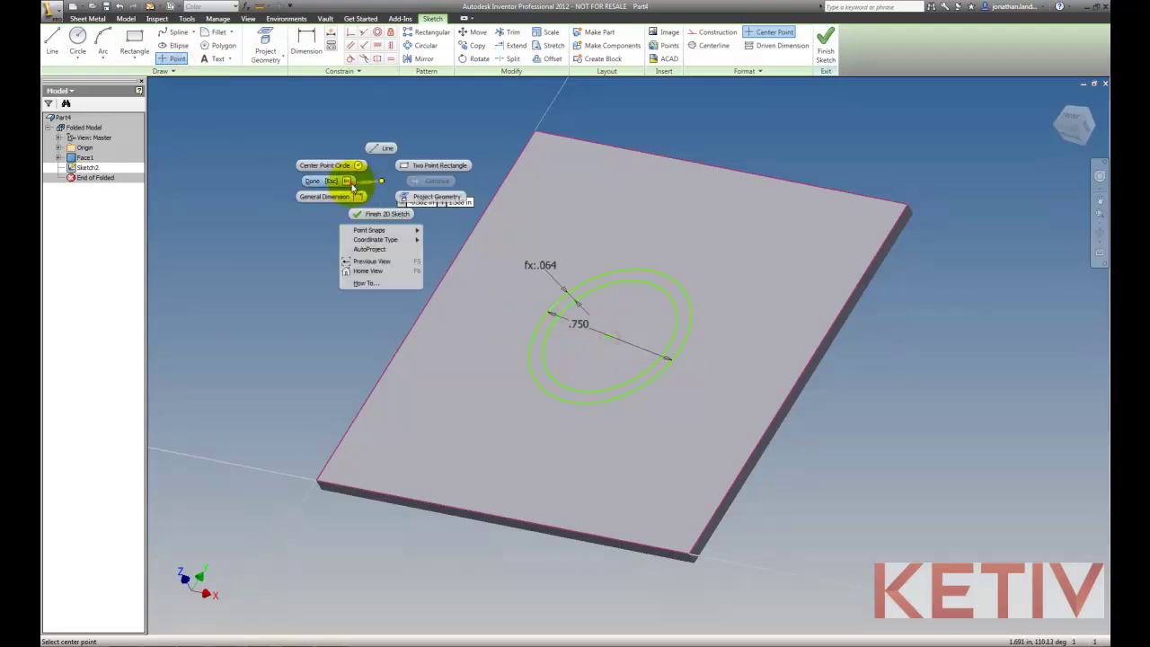
{"action": "left_click", "coordinate": [352, 186]}
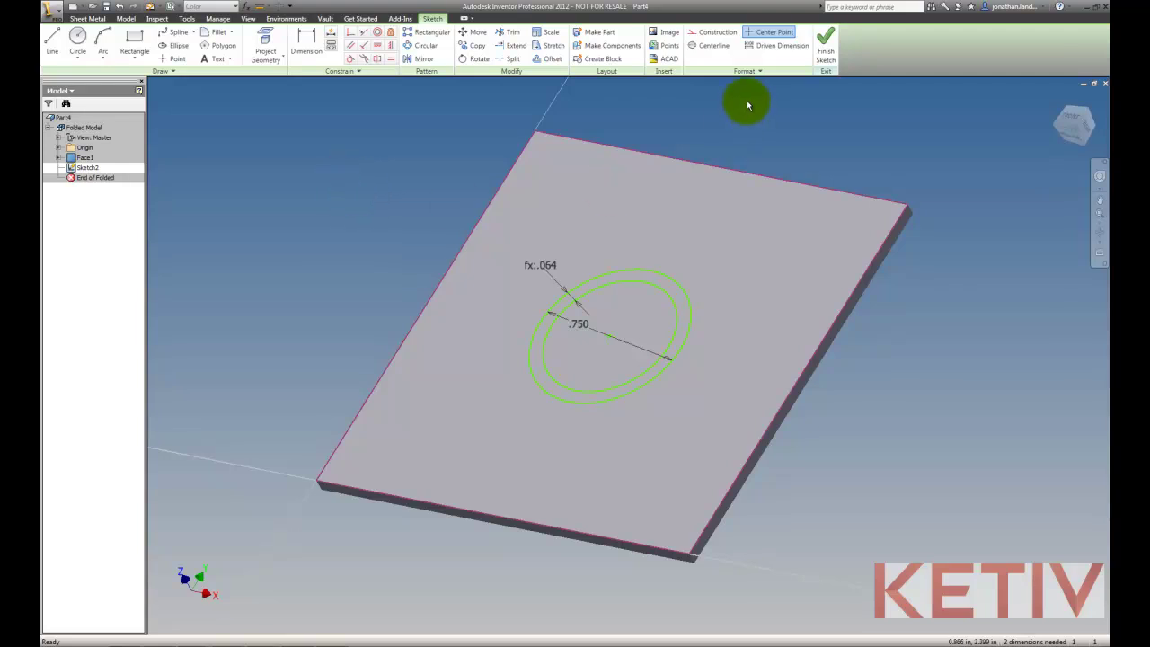
Finish the sketch and extrude the ring and inner circle, flipped into the plate, as a join
{"action": "left_click", "coordinate": [822, 50]}
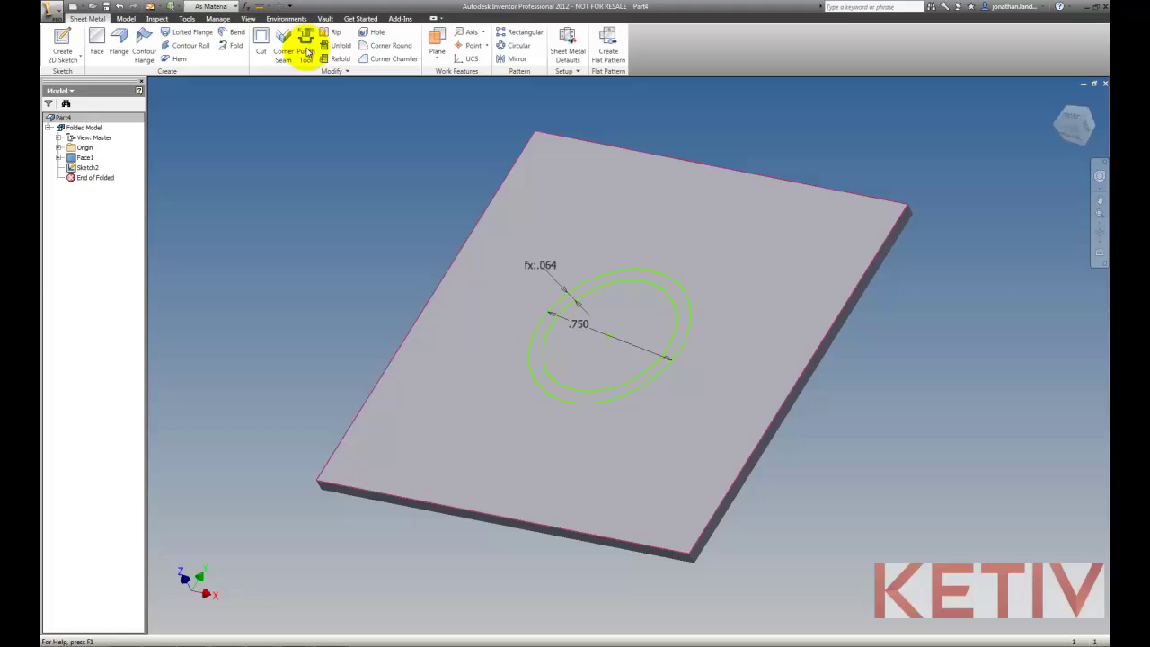
{"action": "left_click", "coordinate": [127, 19]}
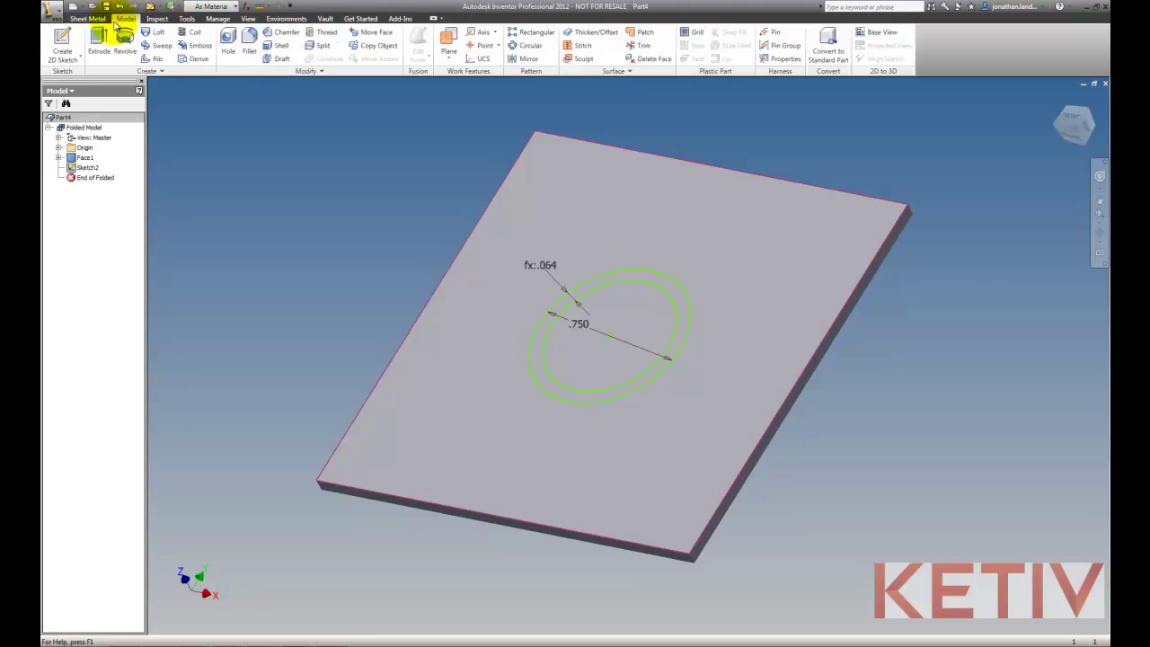
{"action": "left_click", "coordinate": [98, 41]}
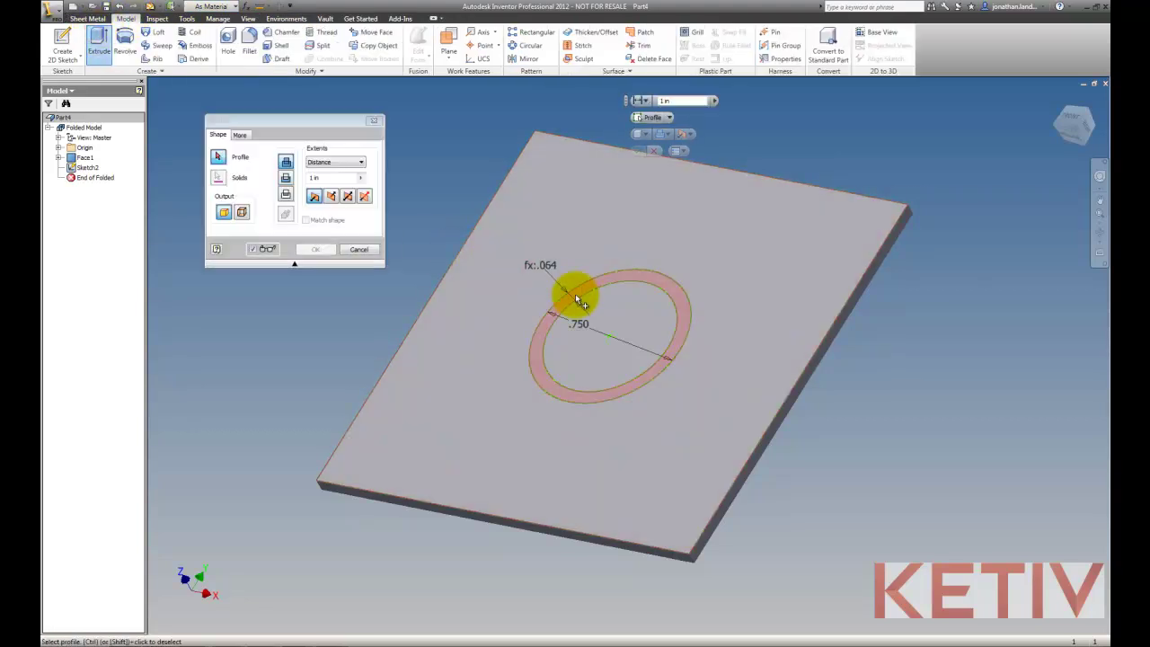
{"action": "left_click", "coordinate": [575, 294]}
{"action": "left_click", "coordinate": [594, 319]}
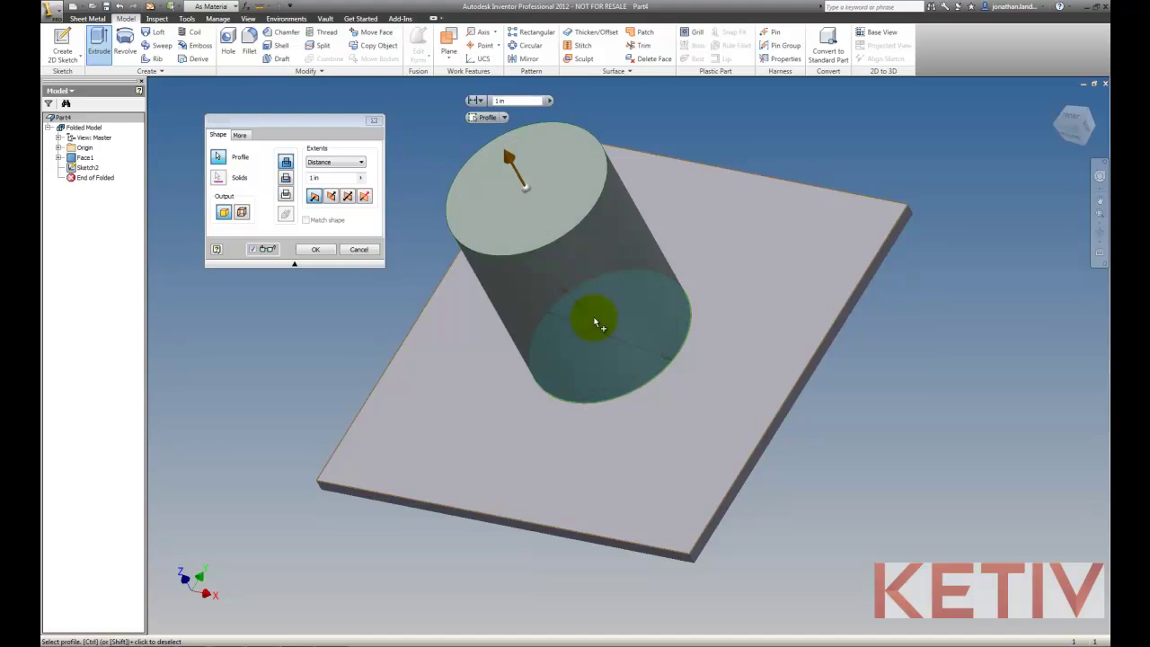
{"action": "left_click", "coordinate": [331, 196]}
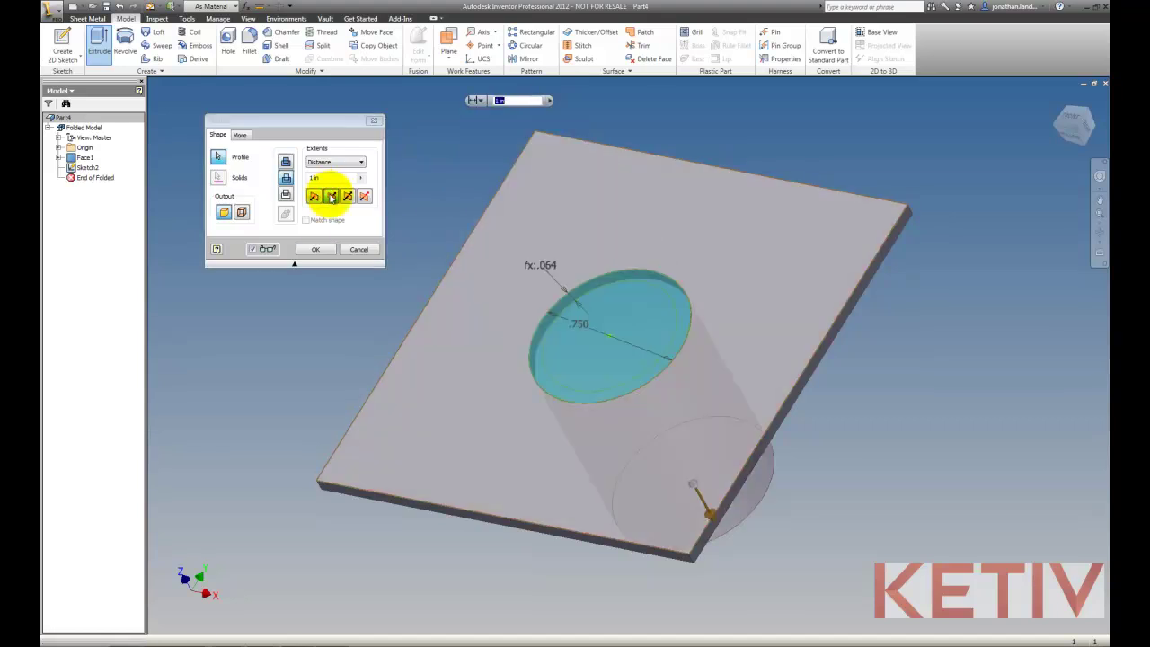
{"action": "left_click", "coordinate": [287, 162]}
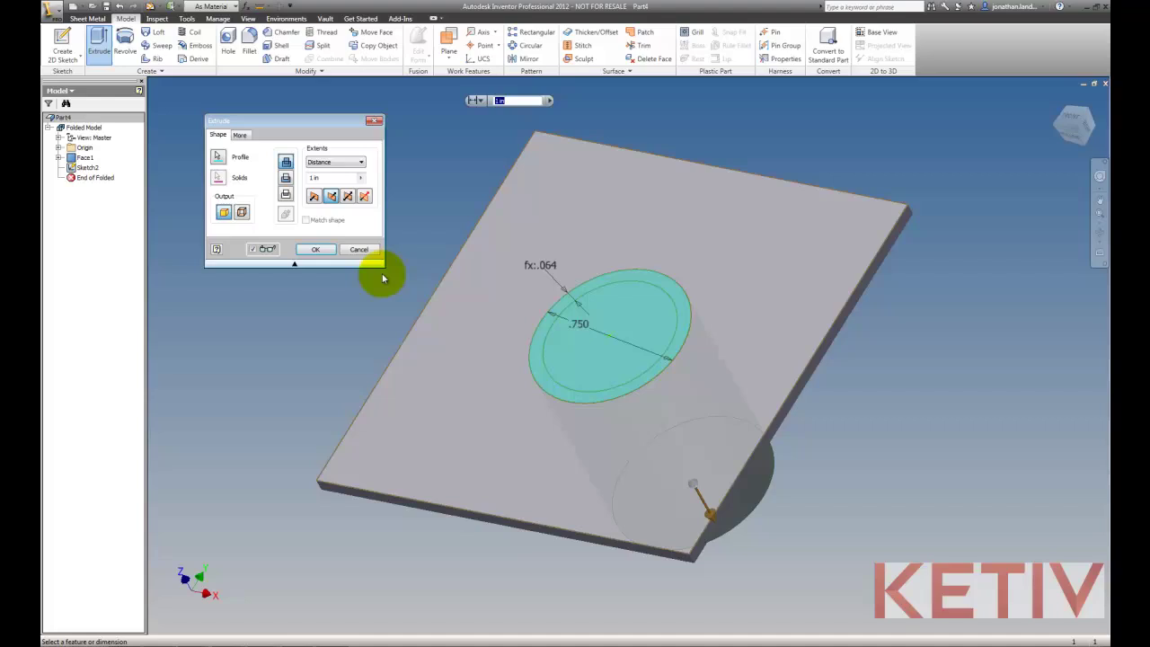
Set the extrusion distance to Thickness*2 with a -15° taper to create Extrusion1
{"action": "left_click", "coordinate": [361, 178]}
{"action": "left_click", "coordinate": [401, 221]}
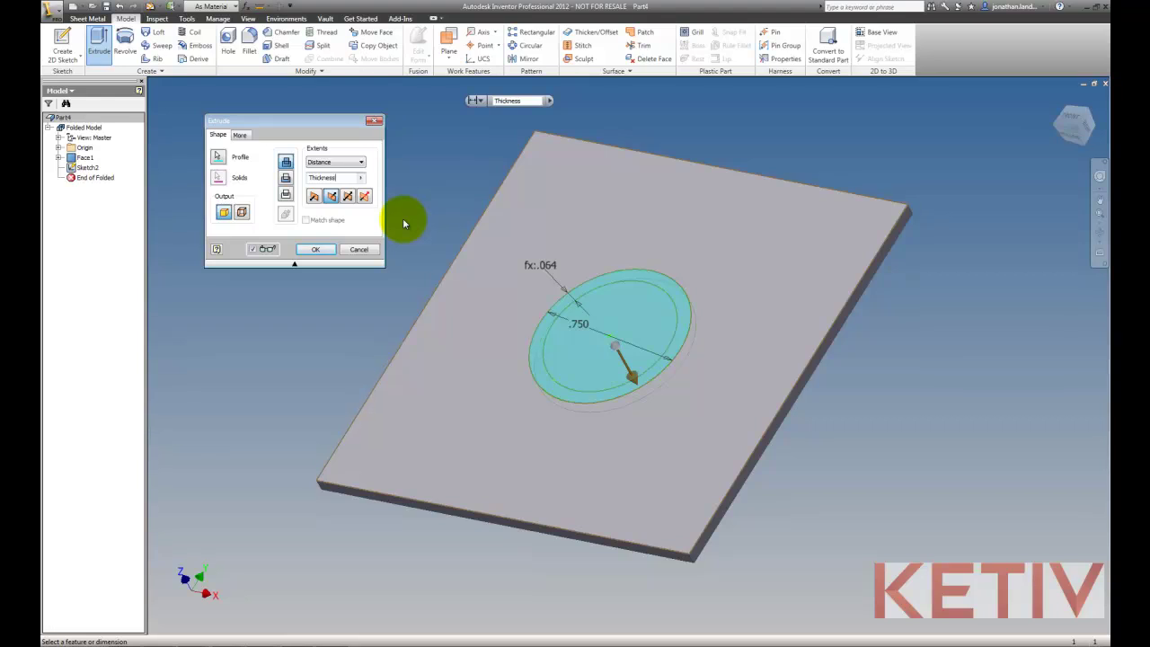
{"action": "type", "text": "*2"}
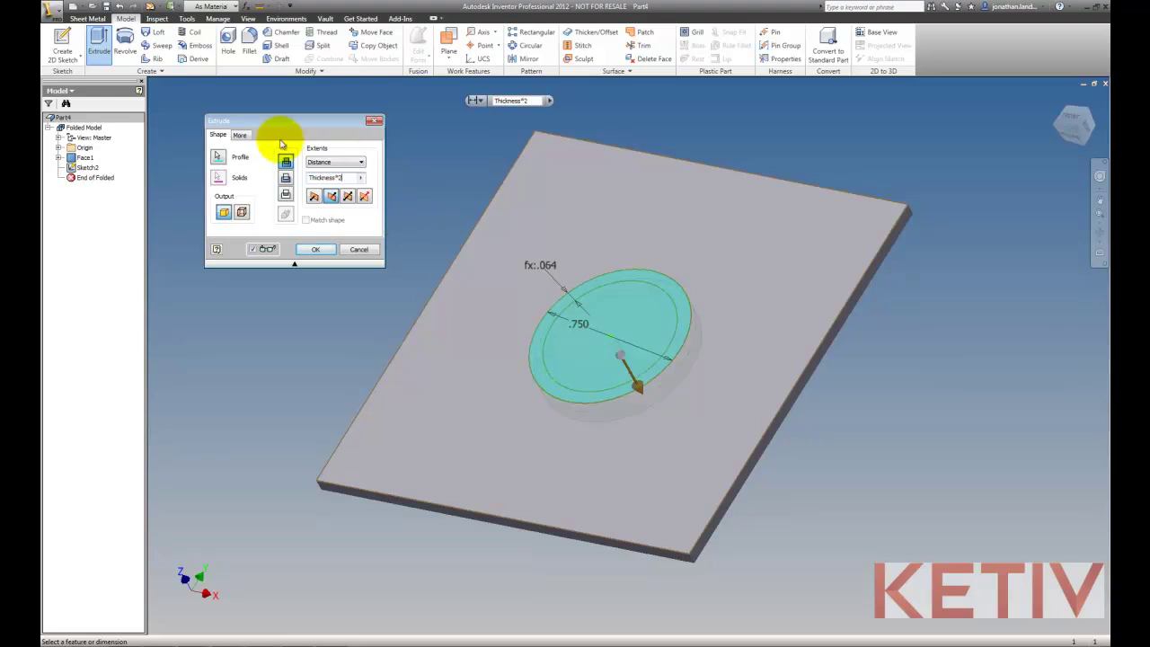
{"action": "left_click", "coordinate": [239, 135]}
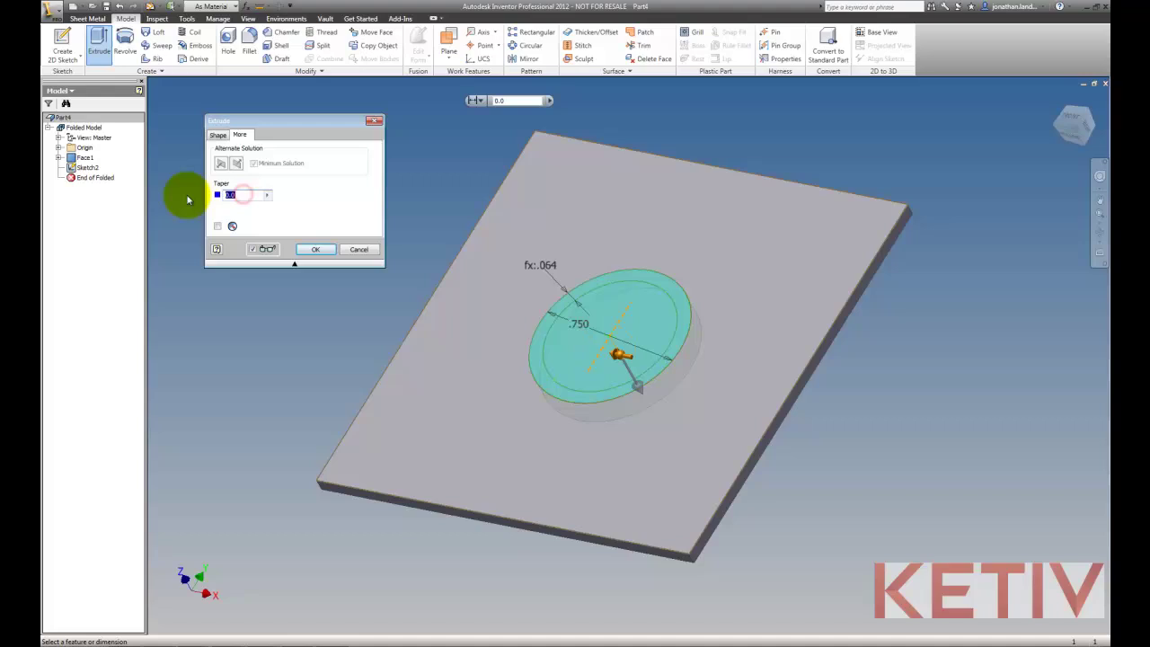
{"action": "type", "text": "-15"}
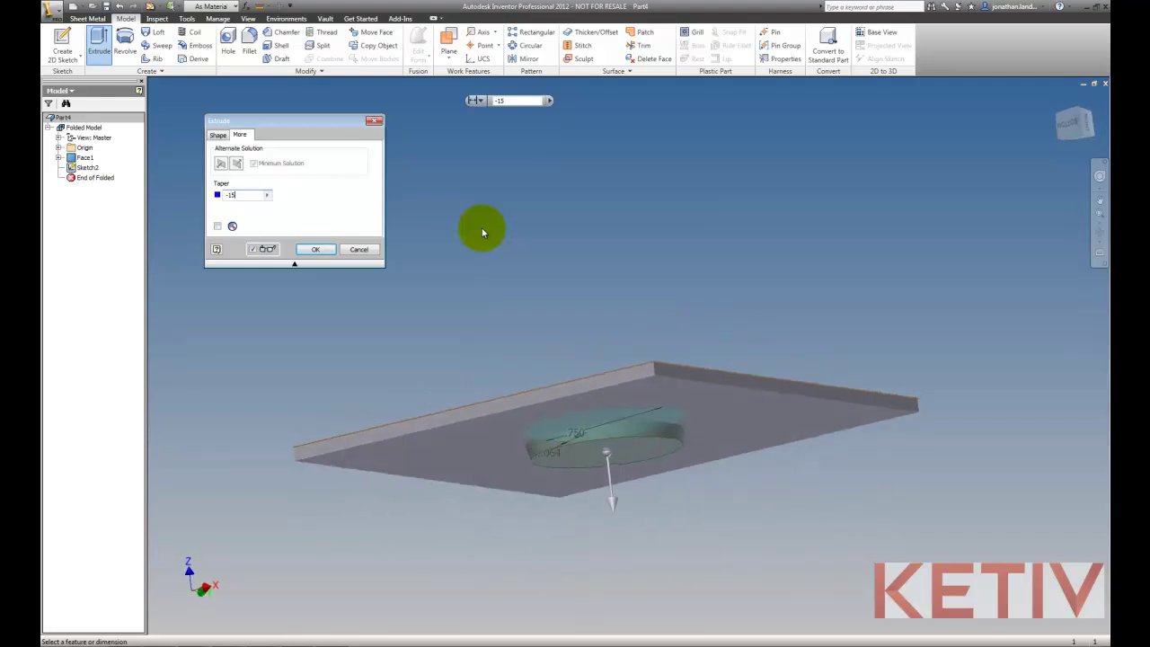
{"action": "left_click", "coordinate": [315, 249]}
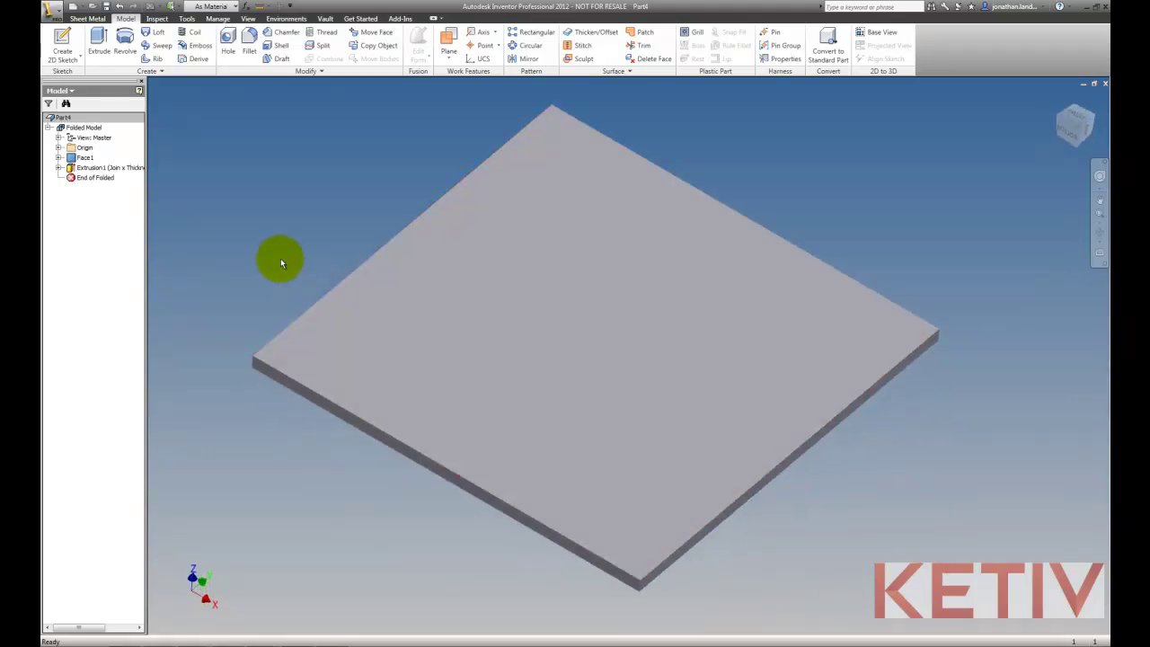
Share Sketch2 from under Extrusion1 so it can be reused
{"action": "left_click", "coordinate": [60, 167]}
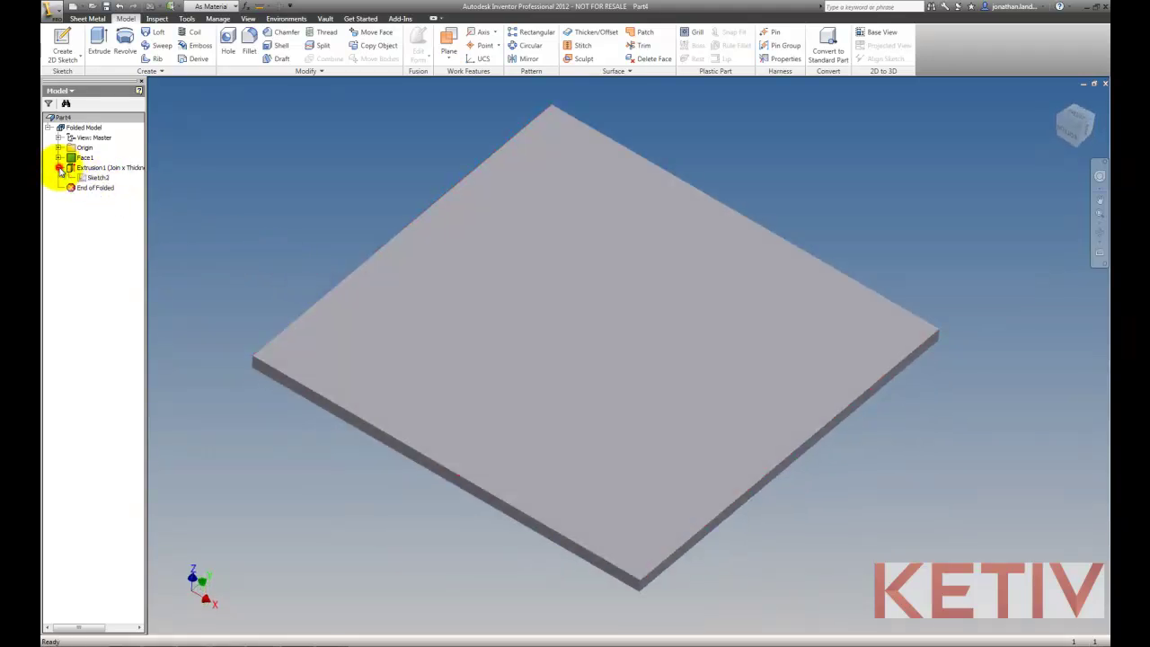
{"action": "left_click", "coordinate": [94, 179]}
{"action": "right_click", "coordinate": [93, 178]}
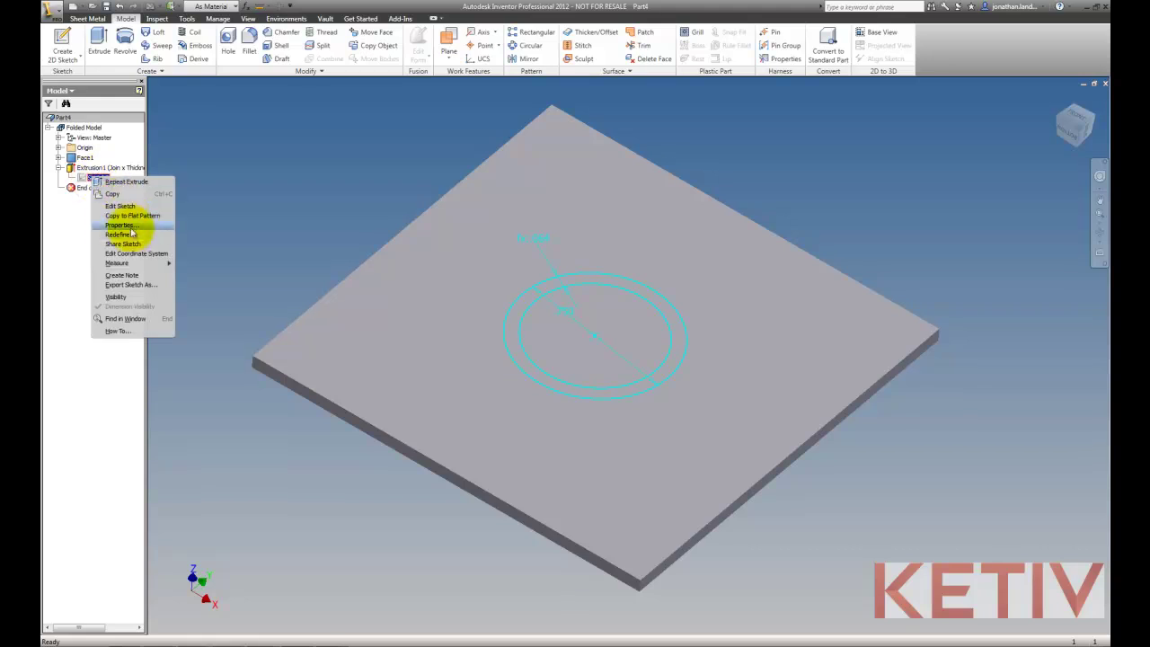
{"action": "left_click", "coordinate": [133, 244]}
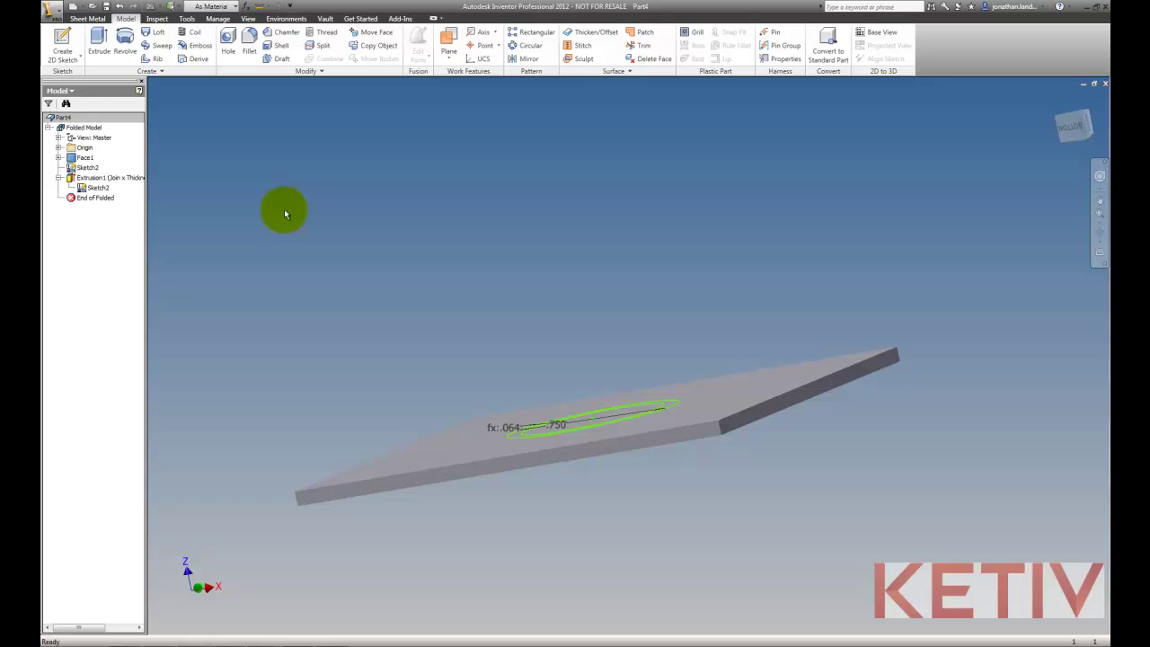
Cut the inner circle one Thickness deep, flipped down, to open a hole through the plate
{"action": "left_click", "coordinate": [100, 40]}
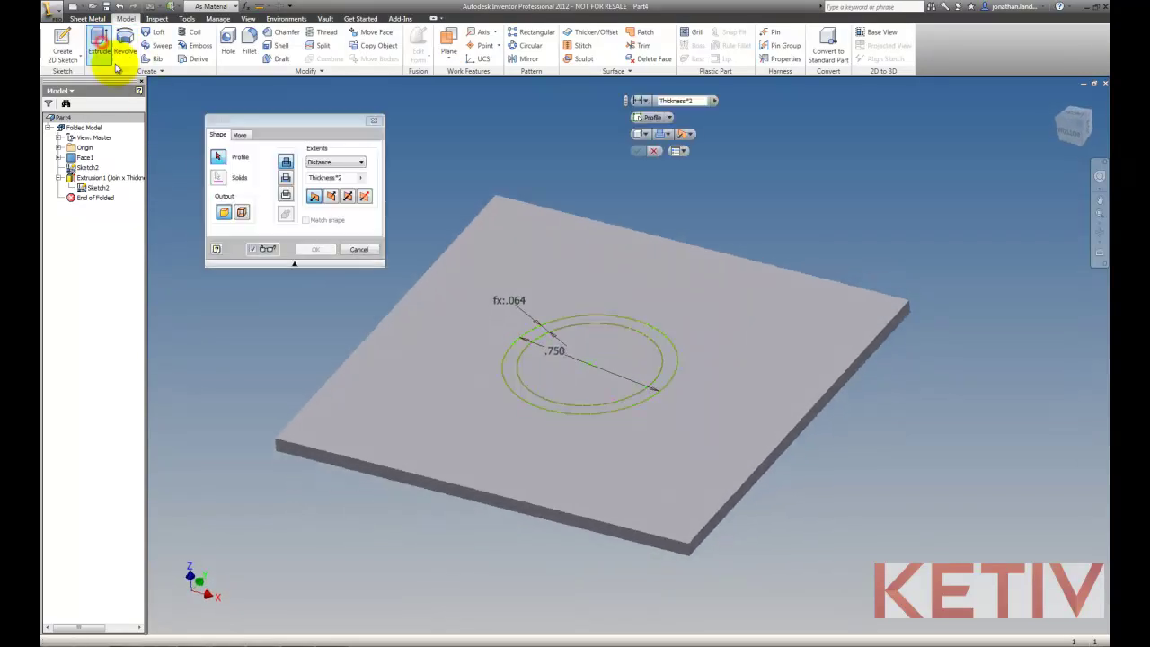
{"action": "left_click", "coordinate": [557, 348]}
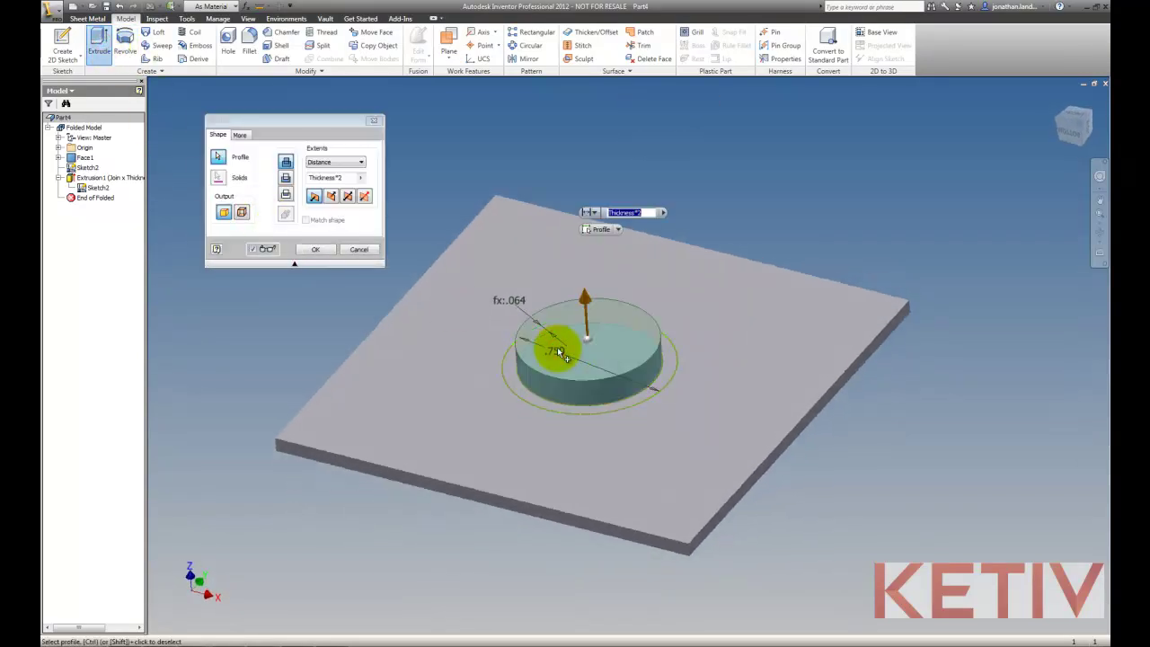
{"action": "left_click", "coordinate": [330, 197]}
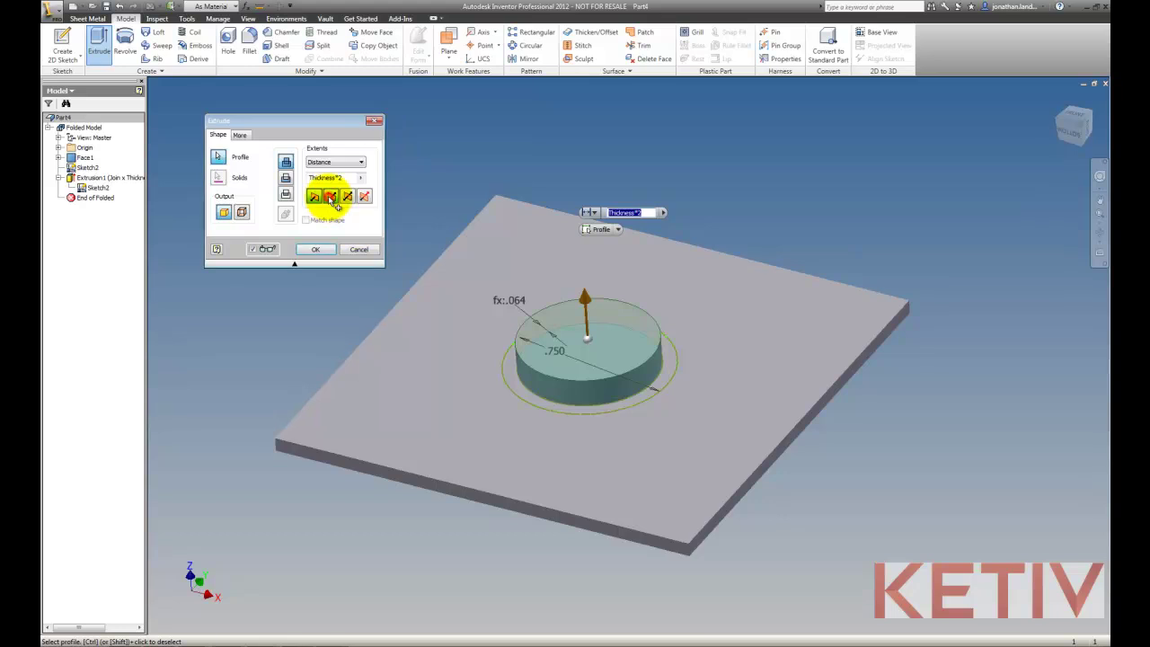
{"action": "left_click", "coordinate": [286, 178]}
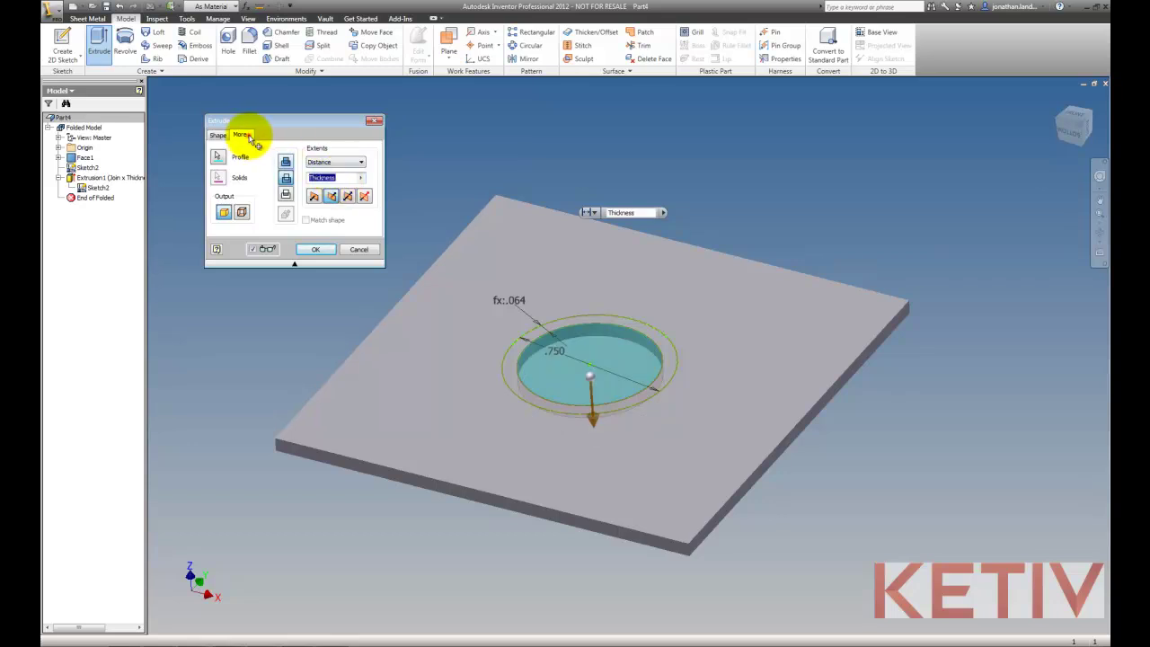
{"action": "left_click", "coordinate": [240, 135]}
{"action": "left_click", "coordinate": [267, 195]}
{"action": "left_click", "coordinate": [289, 206]}
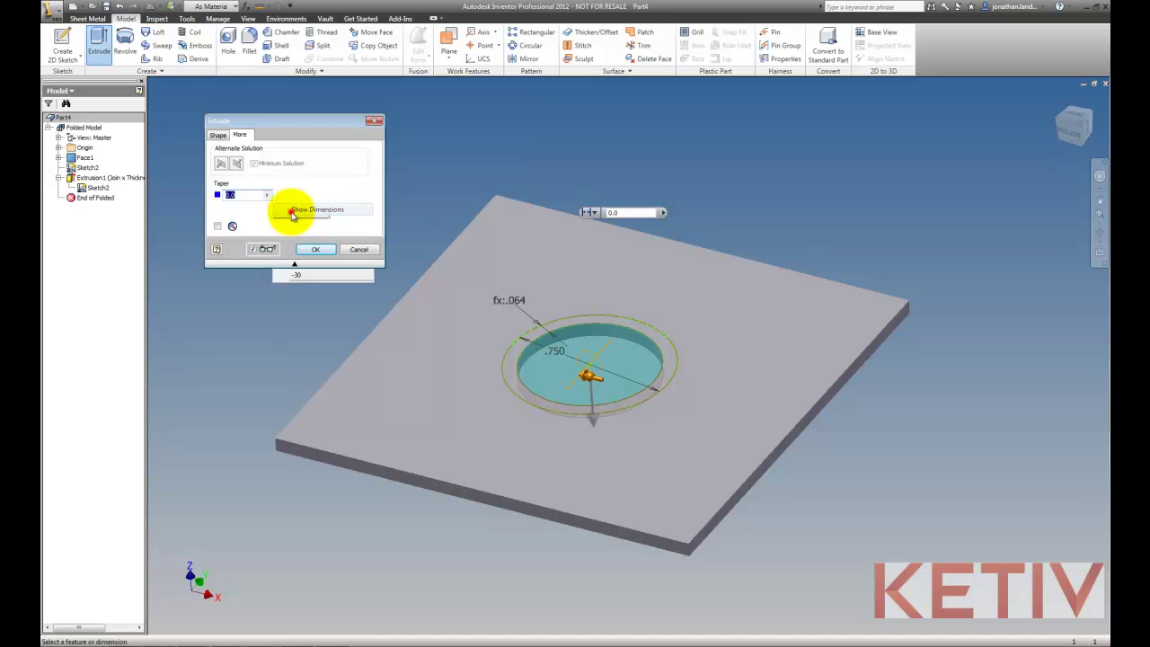
{"action": "middle_click_drag", "start_coordinate": [291, 214], "coordinate": [390, 405], "text": "shift"}
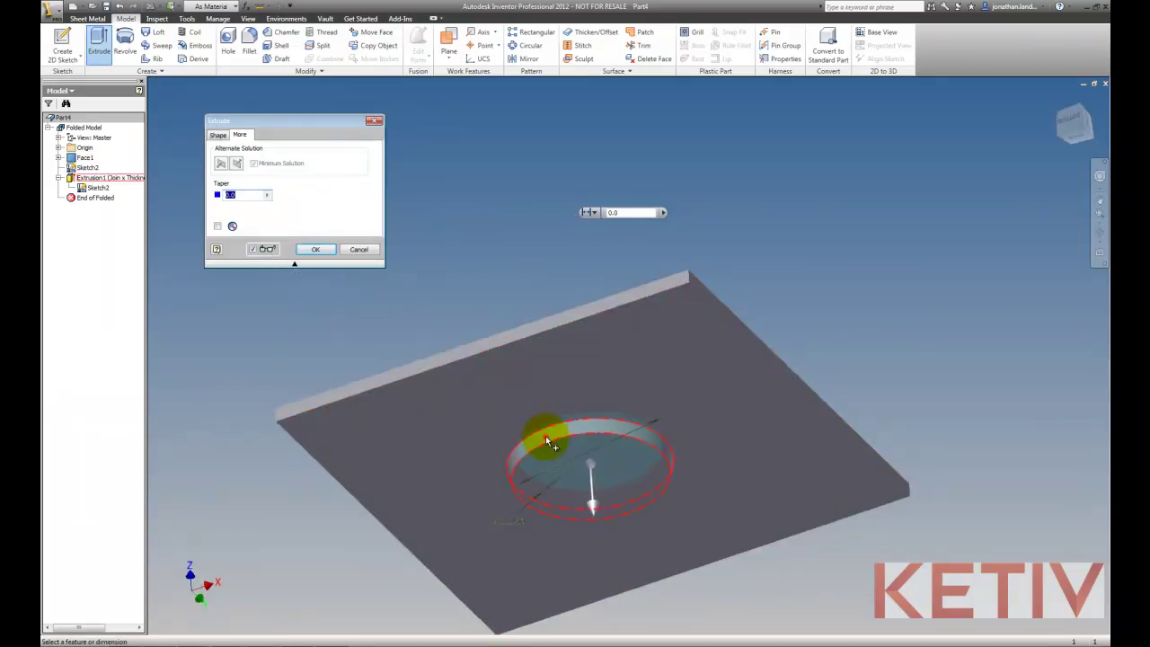
{"action": "left_click", "coordinate": [545, 438]}
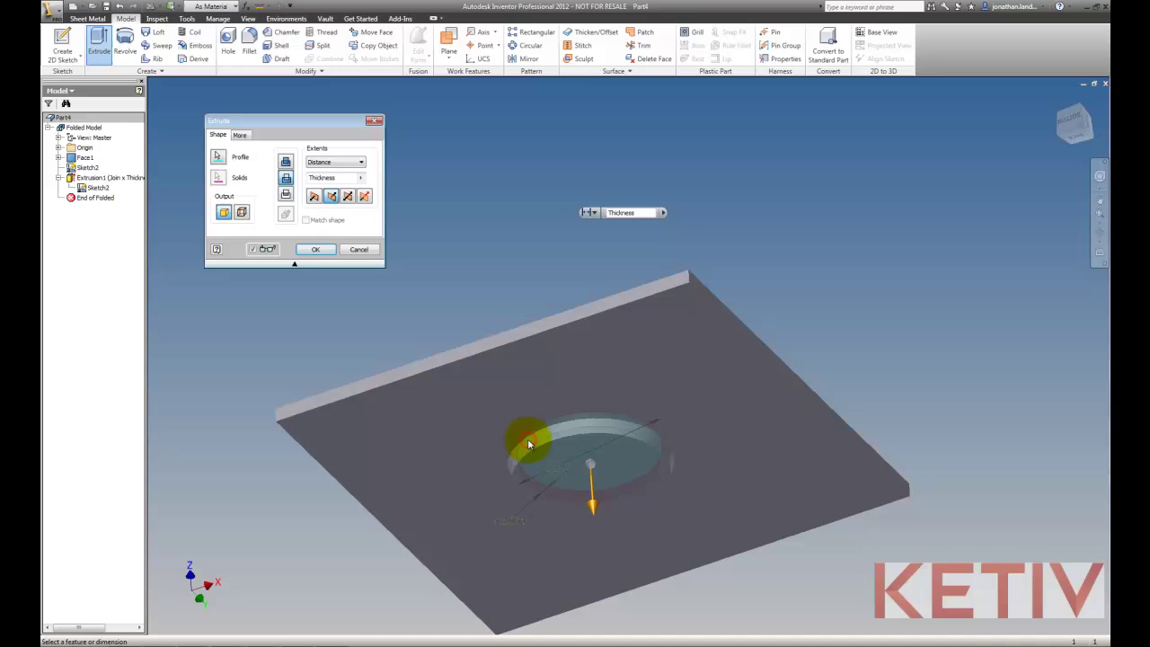
{"action": "key", "text": "F5"}
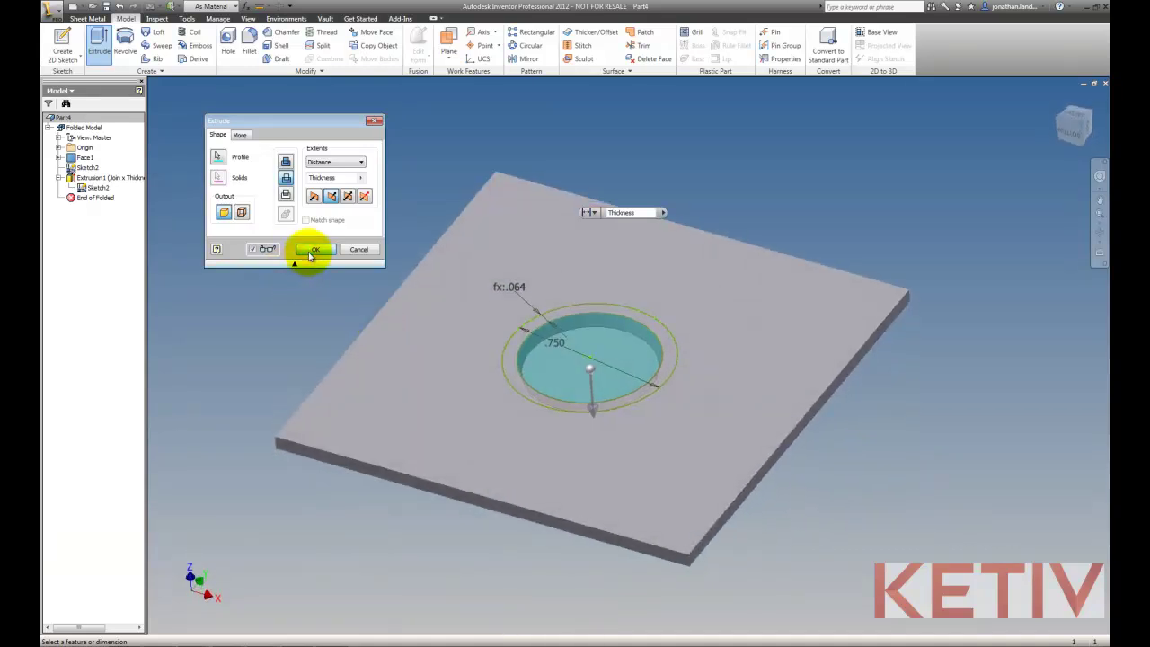
{"action": "left_click", "coordinate": [309, 257]}
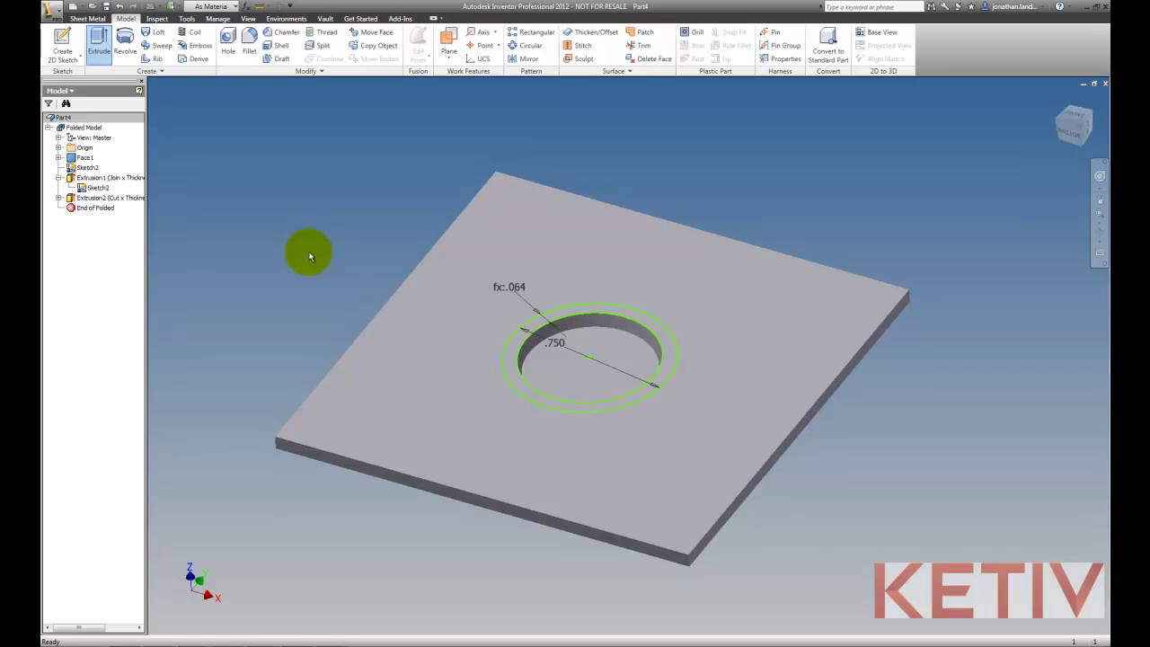
Start a fillet and select the two circular hole edges of the raised ring
{"action": "key", "text": "F5"}
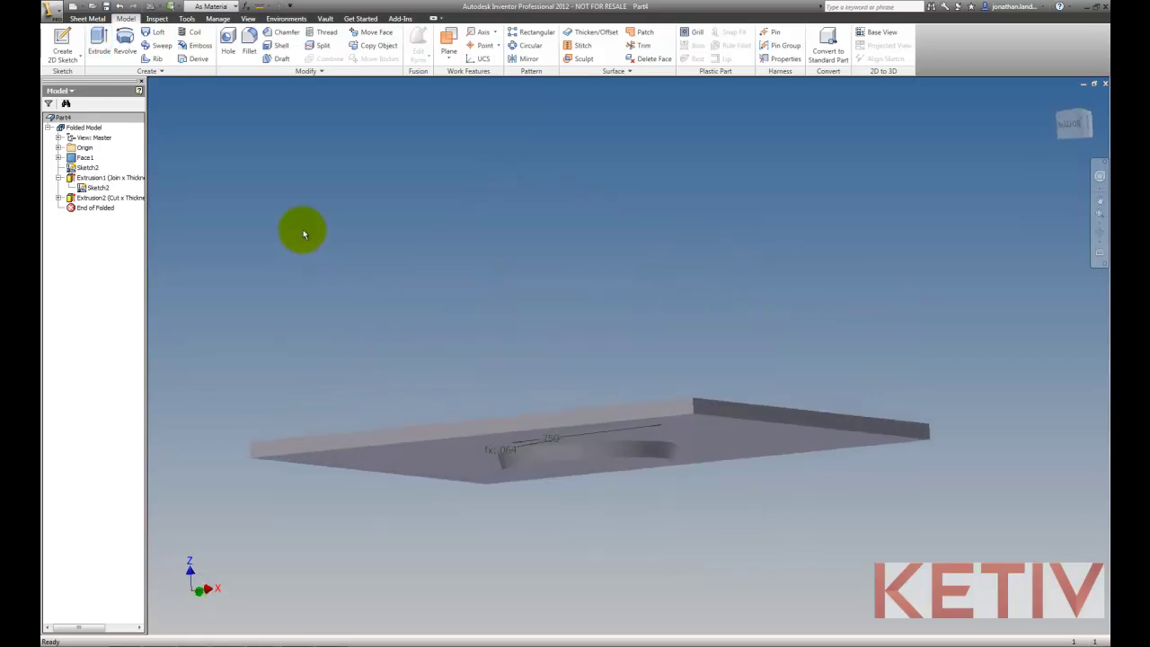
{"action": "left_click", "coordinate": [249, 45]}
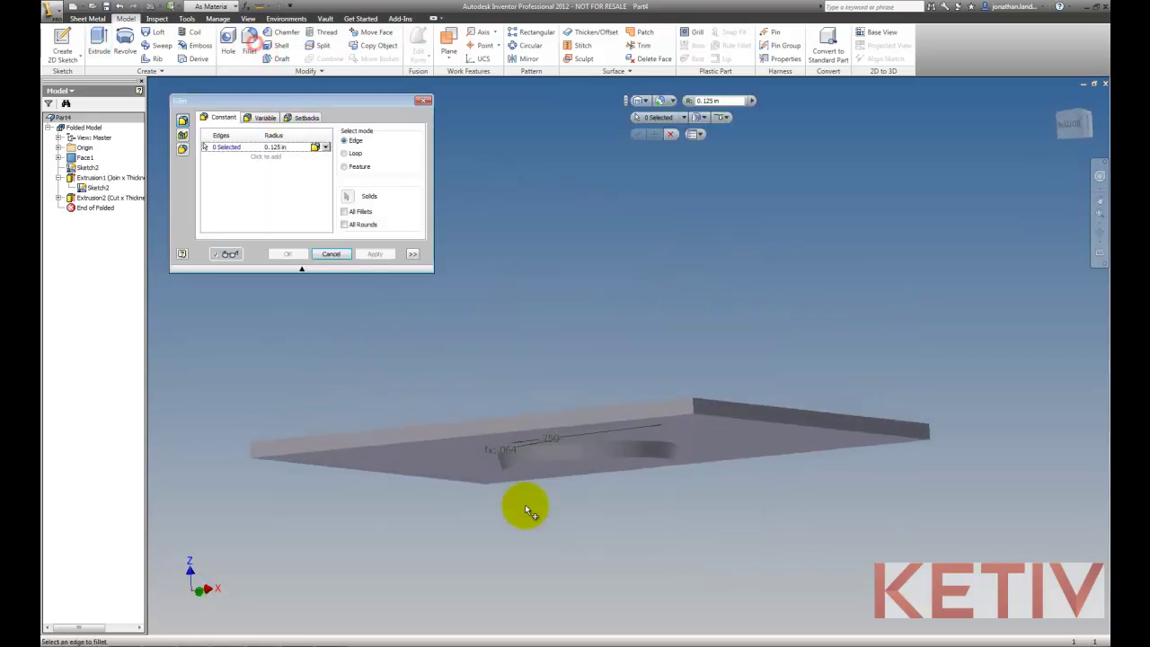
{"action": "left_click", "coordinate": [542, 459]}
{"action": "key", "text": "F6"}
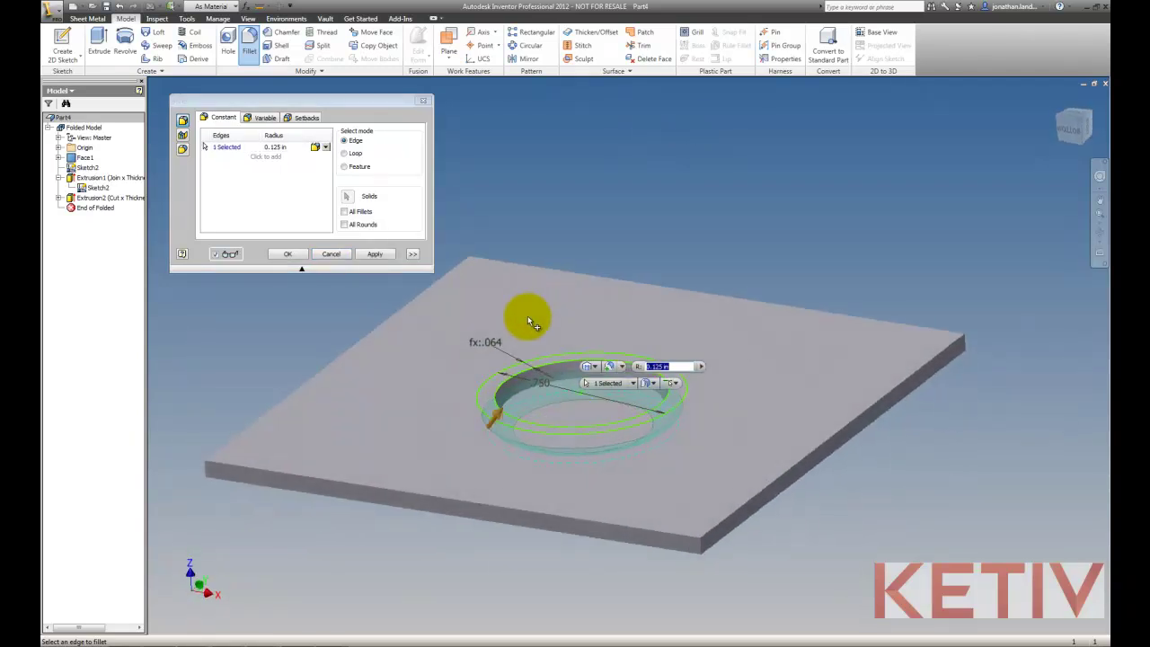
{"action": "left_click", "coordinate": [520, 376]}
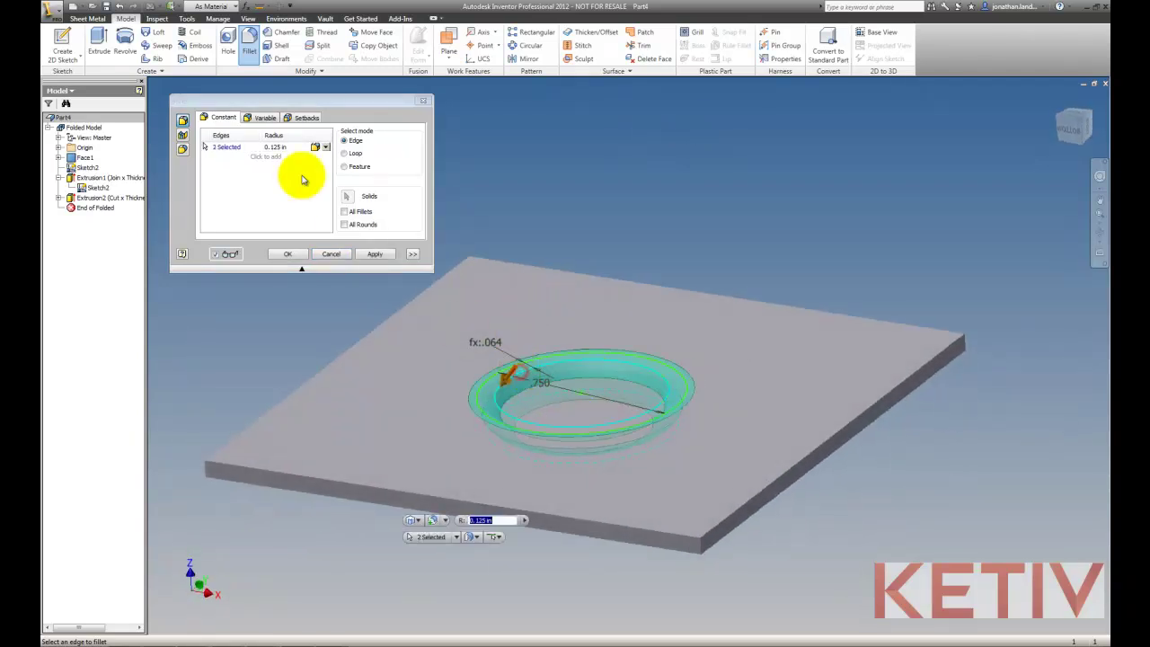
Set the fillet radius to Thickness + 0.01 and create Fillet1
{"action": "left_click", "coordinate": [289, 146]}
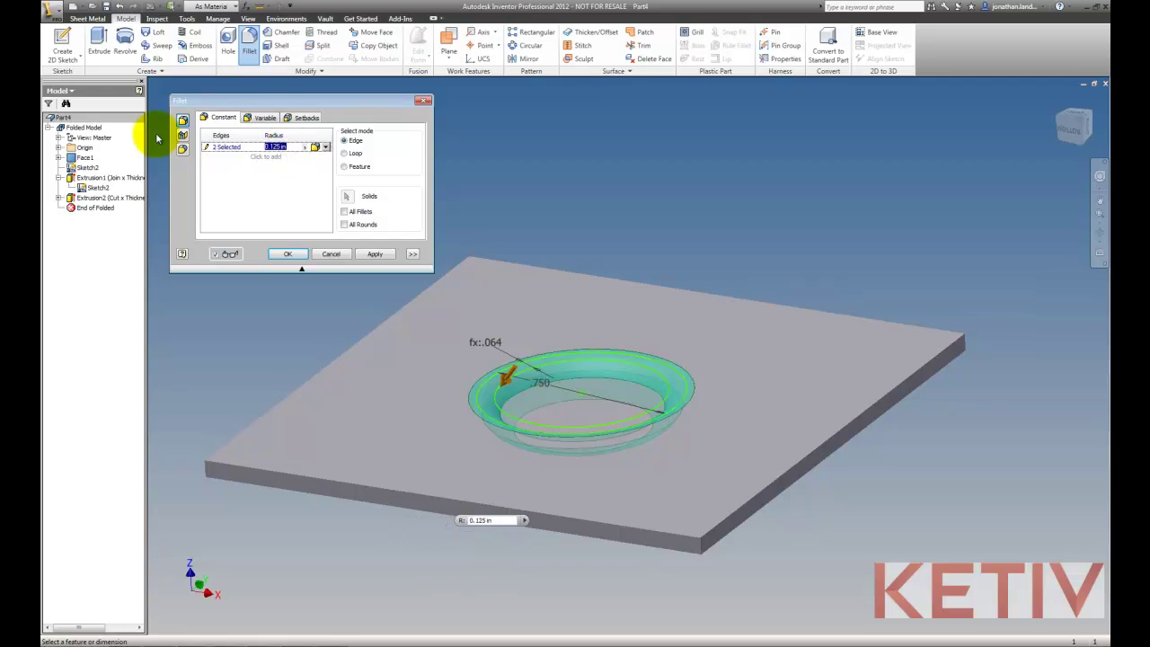
{"action": "left_click", "coordinate": [325, 147]}
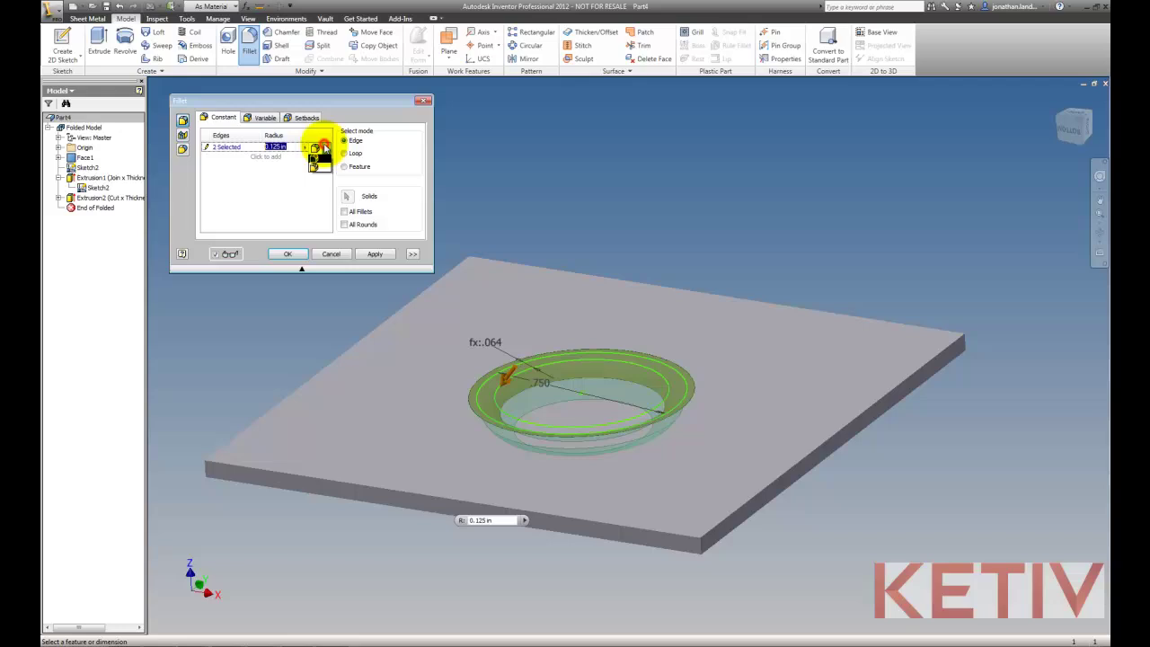
{"action": "left_click", "coordinate": [322, 169]}
{"action": "left_click", "coordinate": [285, 147]}
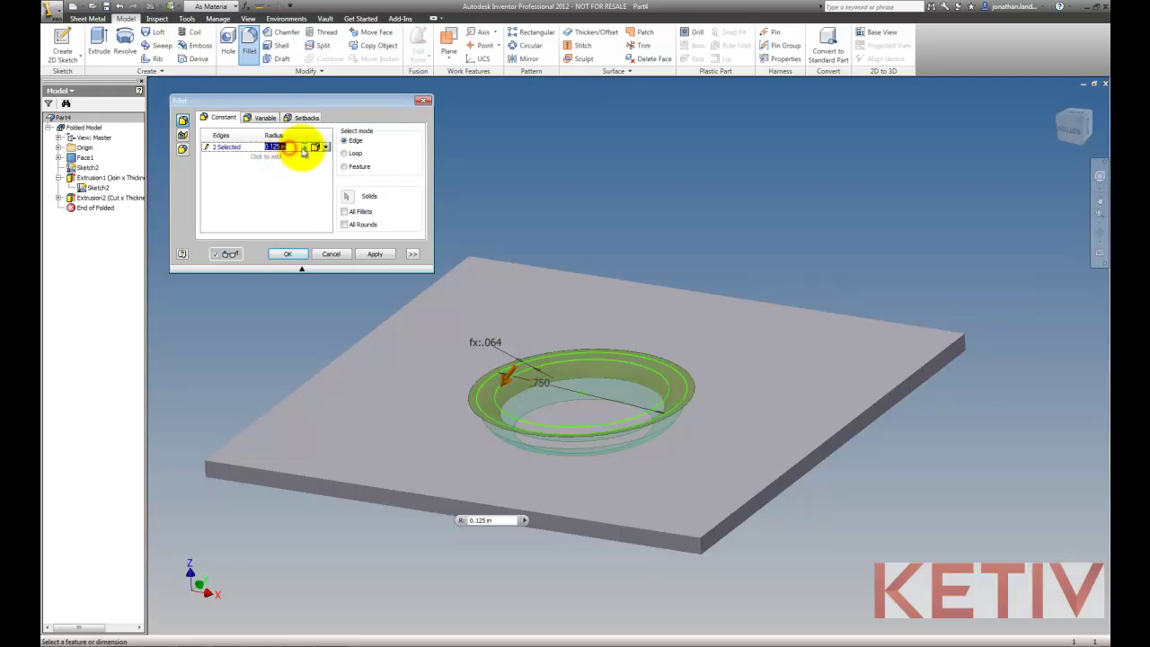
{"action": "left_click", "coordinate": [300, 147]}
{"action": "left_click", "coordinate": [341, 176]}
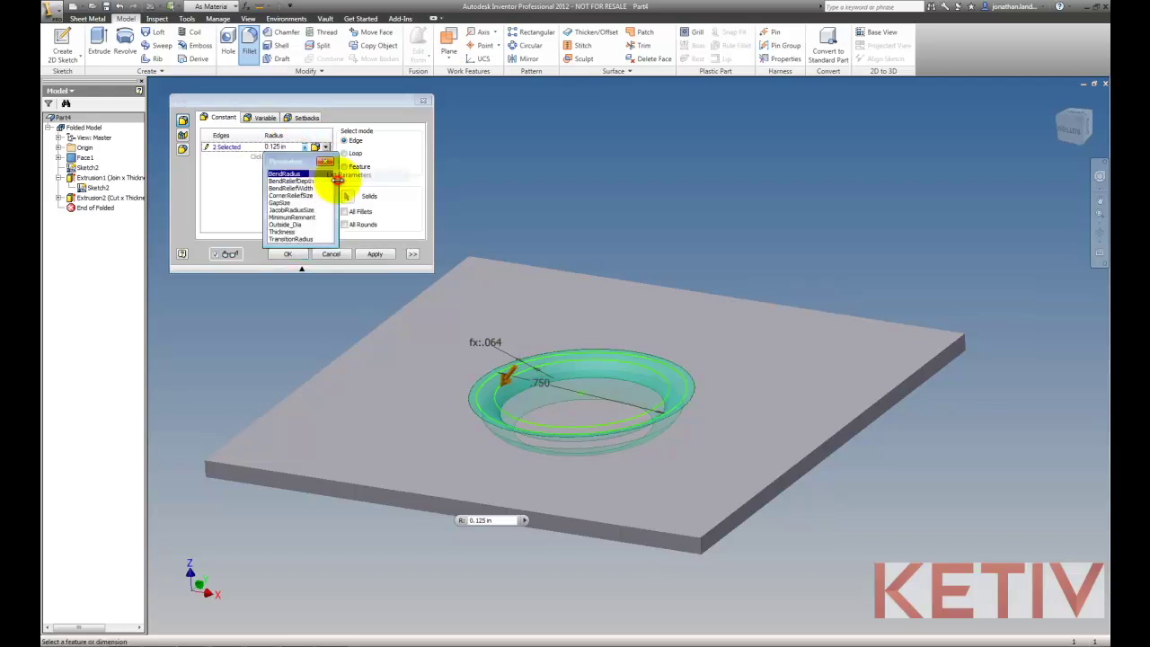
{"action": "left_click", "coordinate": [289, 231]}
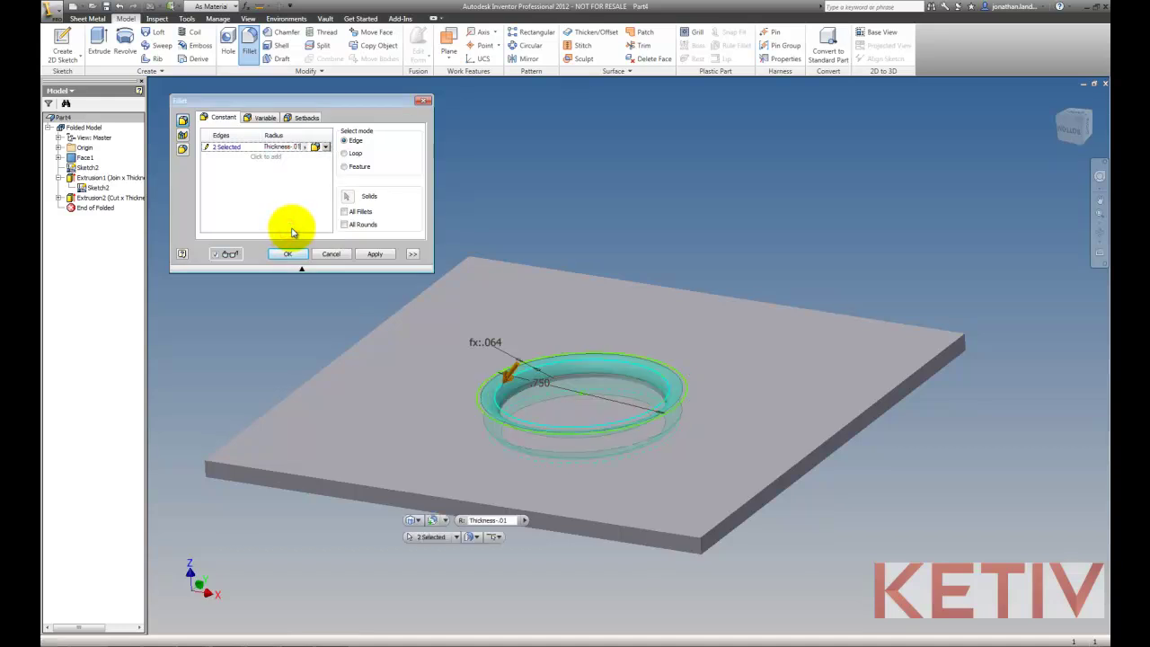
{"action": "left_click", "coordinate": [288, 254]}
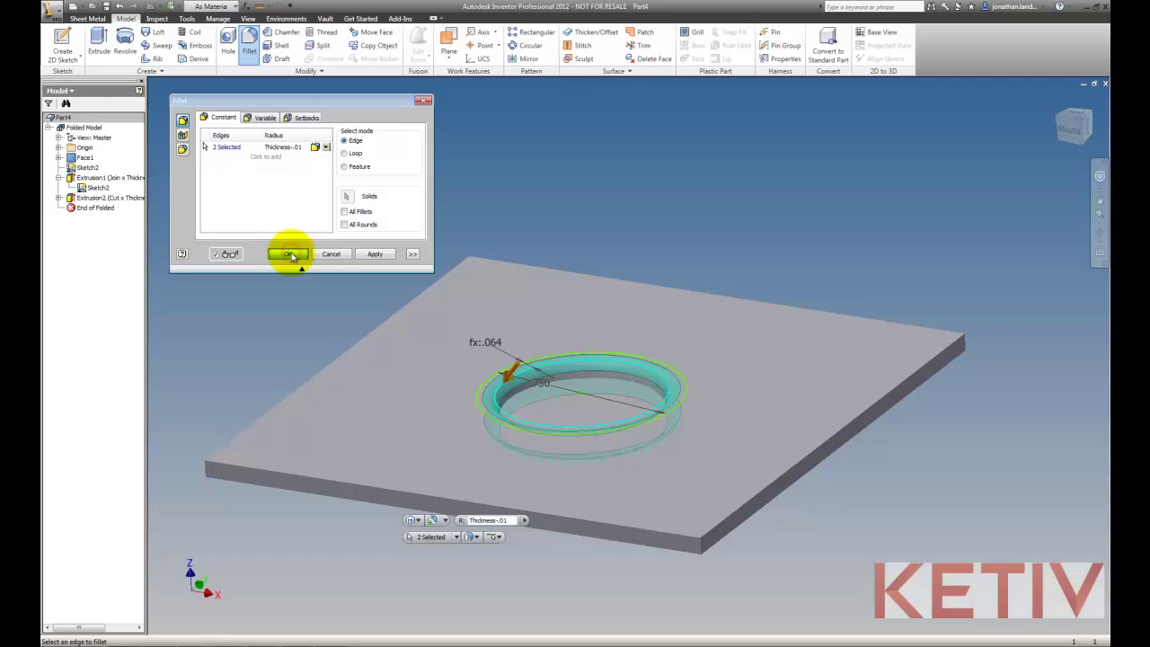
{"action": "left_click", "coordinate": [289, 146]}
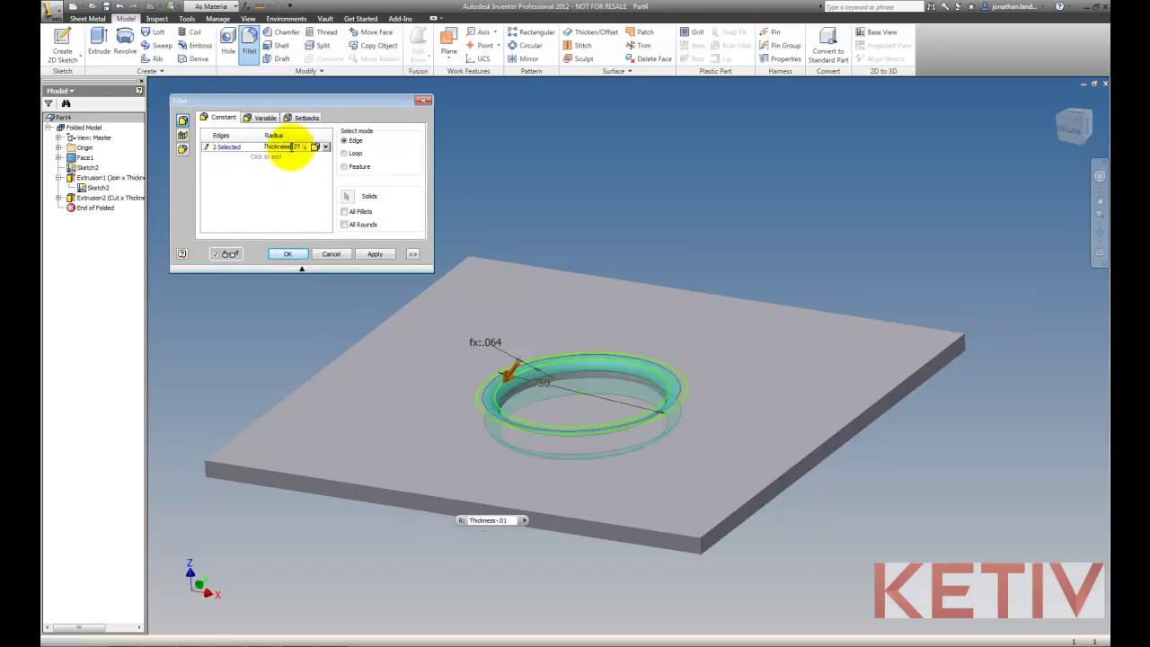
{"action": "left_click", "coordinate": [289, 254]}
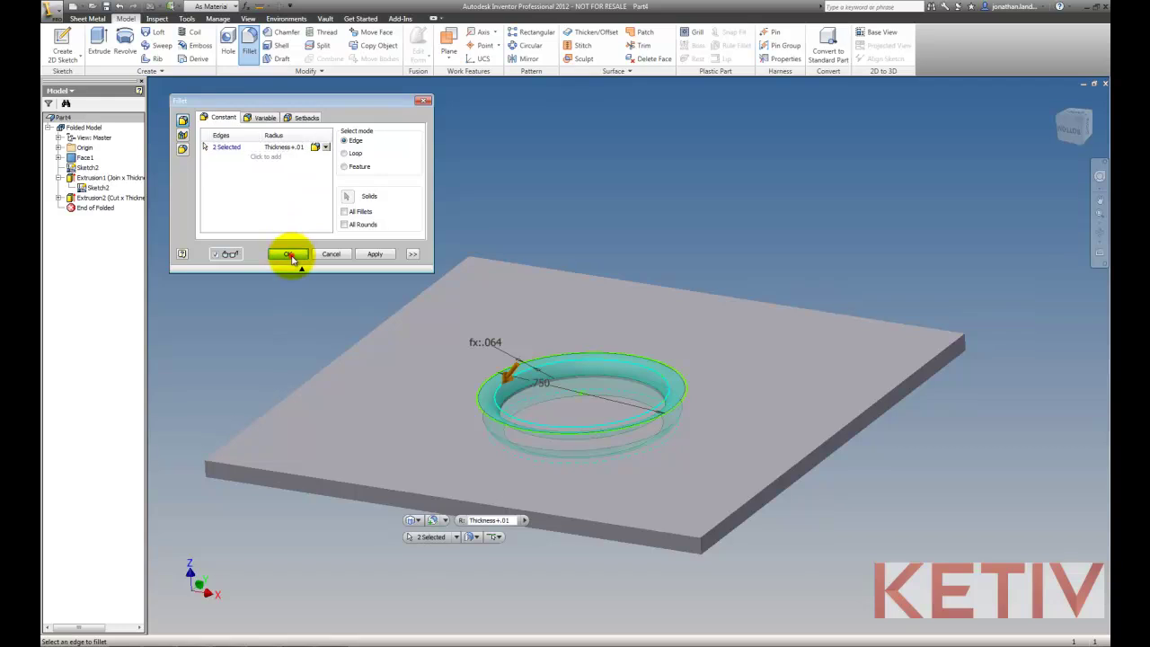
Fillet the two hole edges on the plate's underside with a .01 radius as Fillet2
{"action": "left_click", "coordinate": [249, 43]}
{"action": "left_click", "coordinate": [530, 386]}
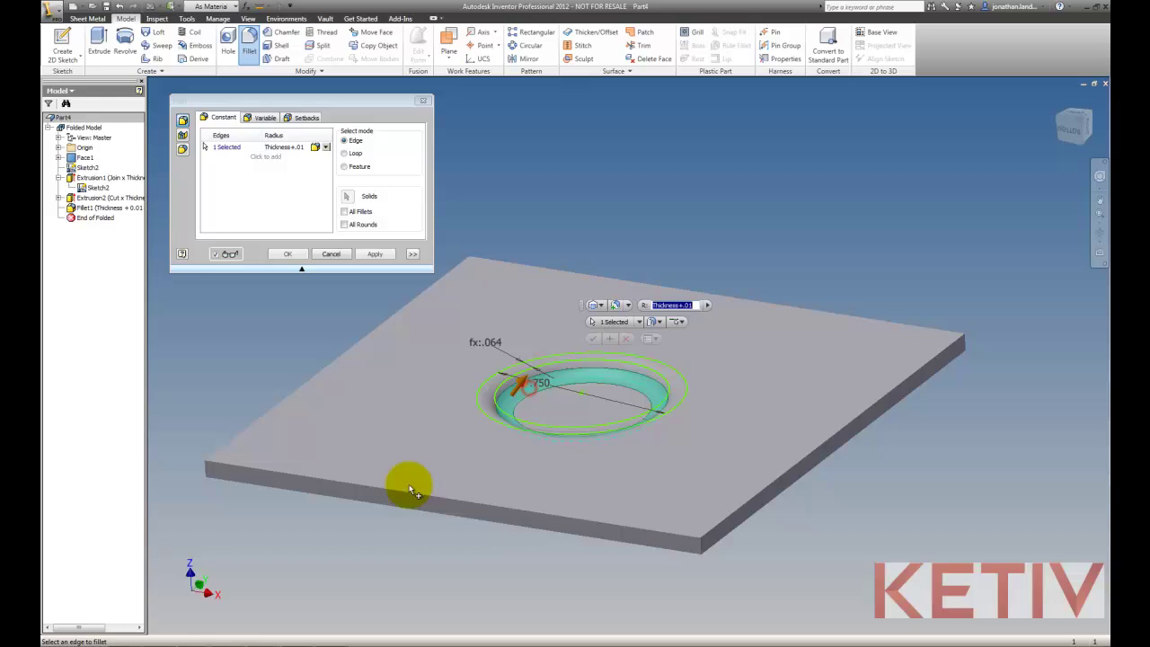
{"action": "middle_click_drag", "start_coordinate": [411, 482], "coordinate": [521, 495], "text": "shift"}
{"action": "key", "text": "F6"}
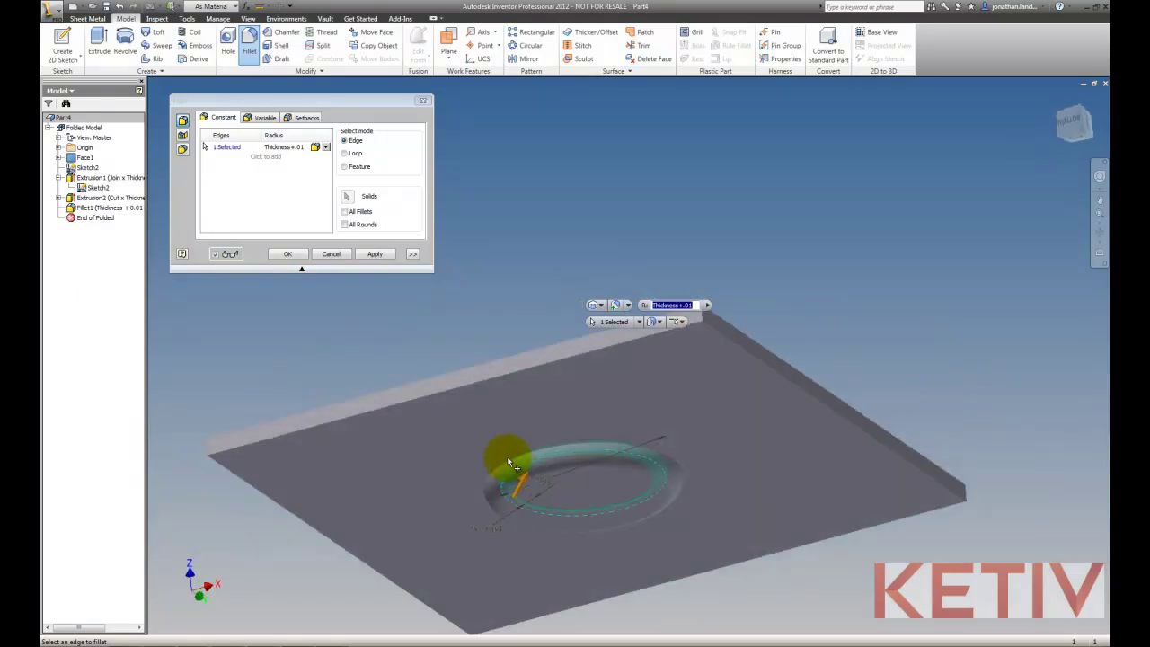
{"action": "left_click", "coordinate": [508, 457]}
{"action": "left_click", "coordinate": [286, 147]}
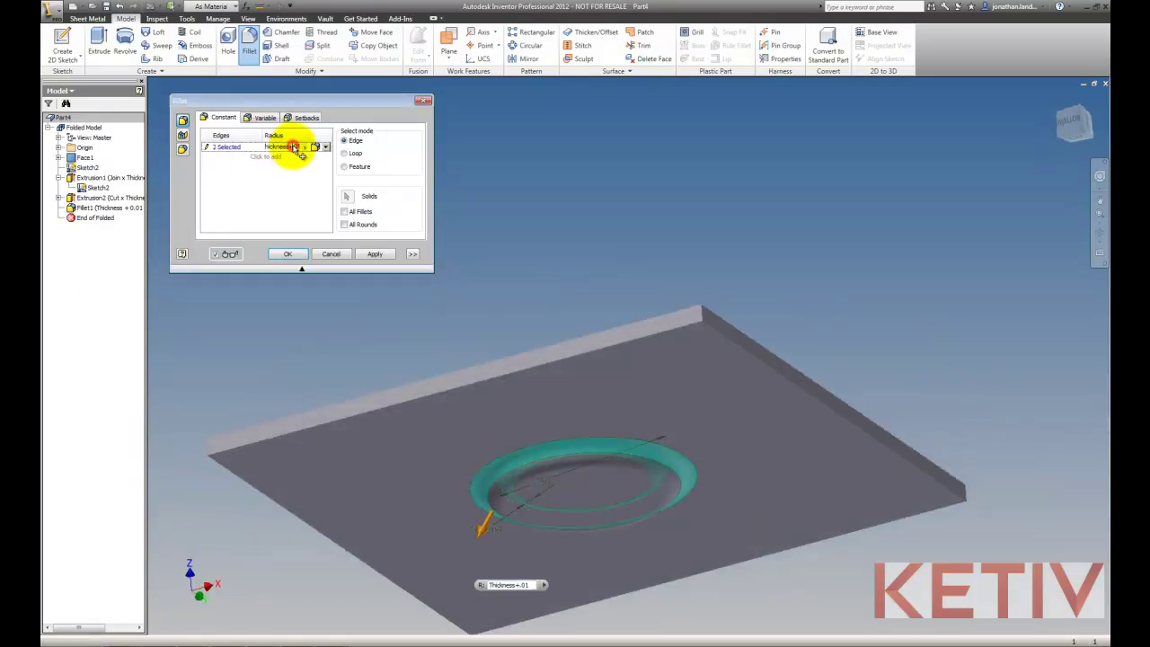
{"action": "type", "text": ".01"}
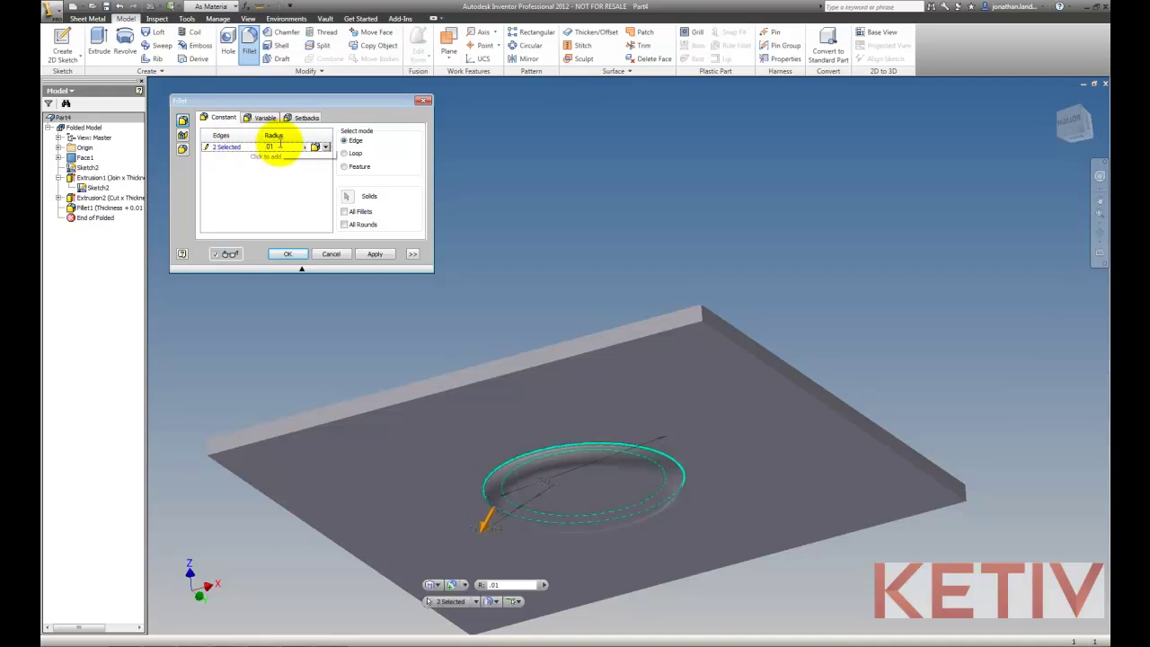
{"action": "left_click", "coordinate": [287, 254]}
{"action": "key", "text": "F6"}
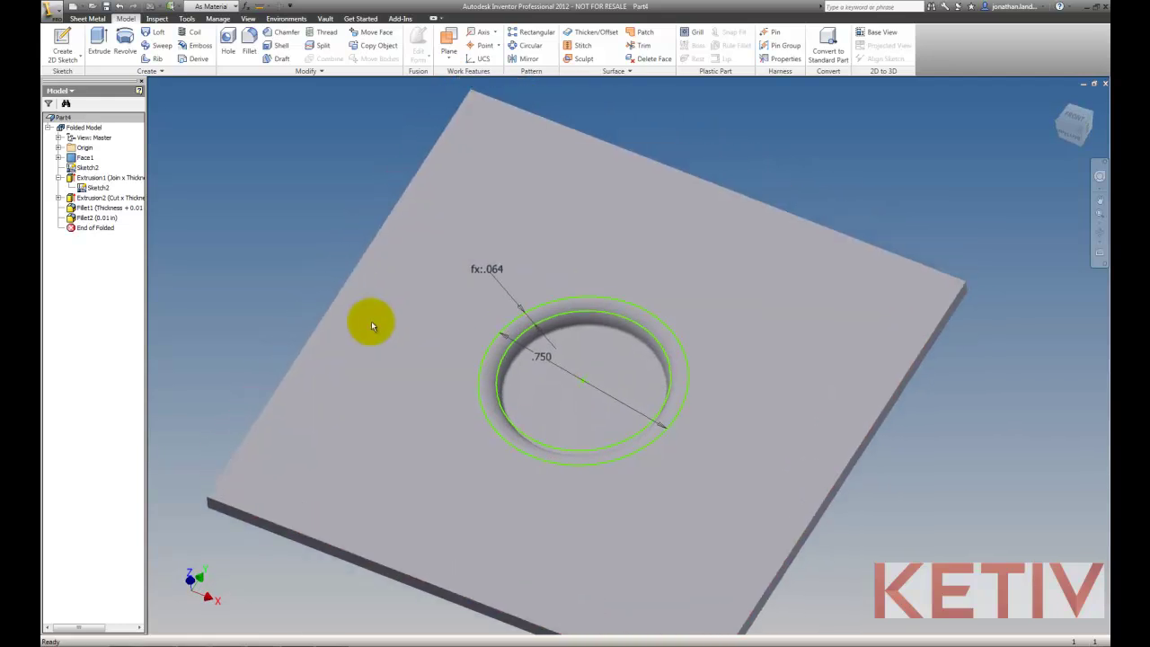
In Sheet Metal Defaults, turn off Use Thickness from Rule and set Thickness to .120
{"action": "left_click", "coordinate": [90, 19]}
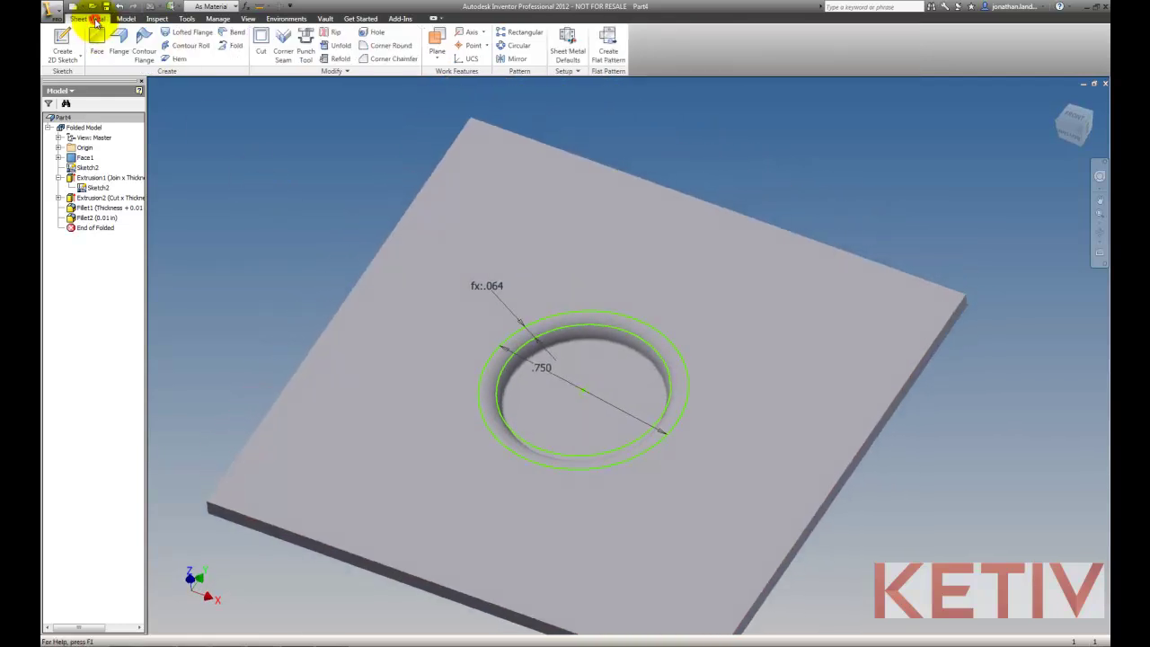
{"action": "left_click", "coordinate": [573, 46]}
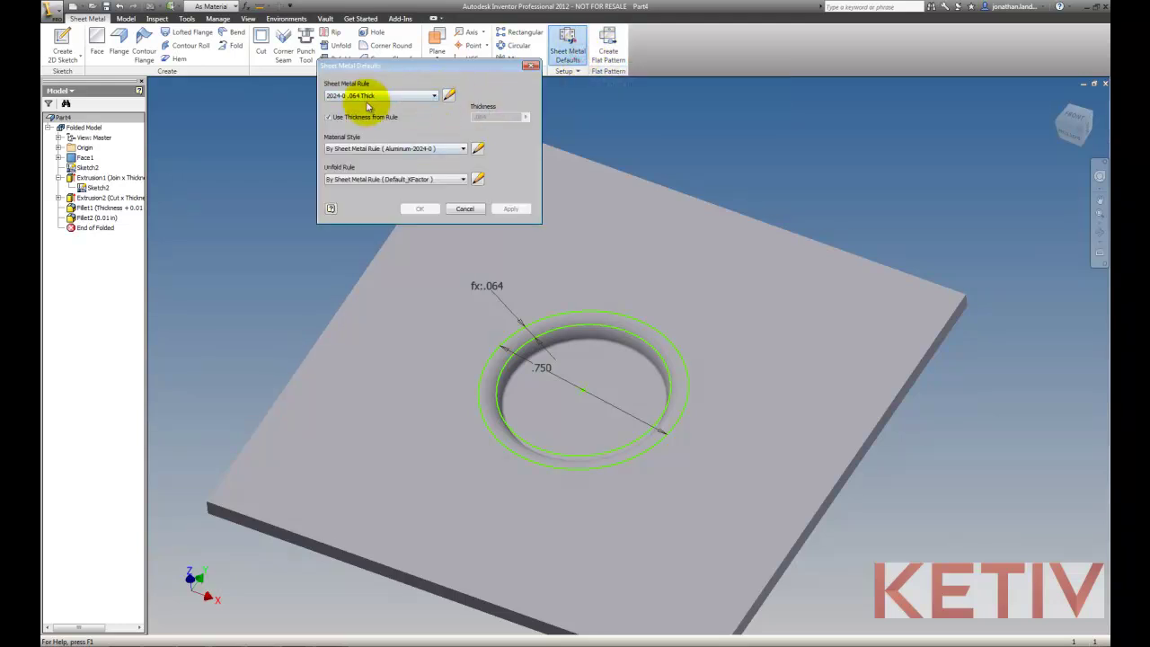
{"action": "left_click", "coordinate": [328, 117]}
{"action": "left_click", "coordinate": [501, 116]}
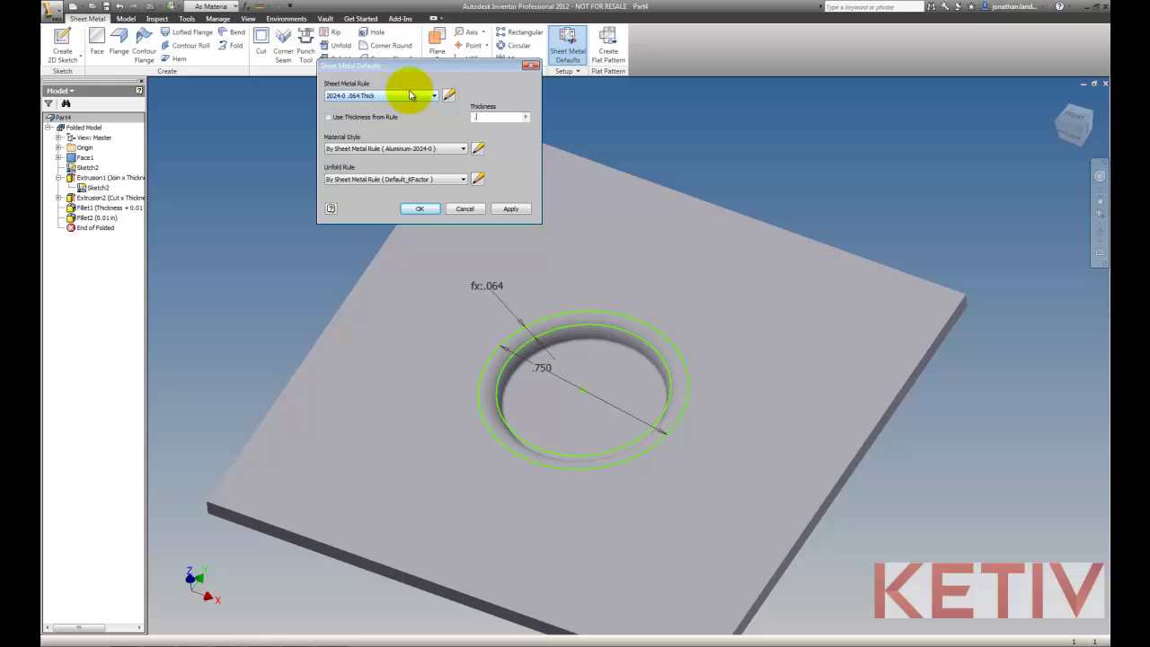
{"action": "key", "text": "Return"}
{"action": "left_click", "coordinate": [470, 174]}
{"action": "middle_click_drag", "start_coordinate": [469, 174], "coordinate": [315, 210], "text": "shift"}
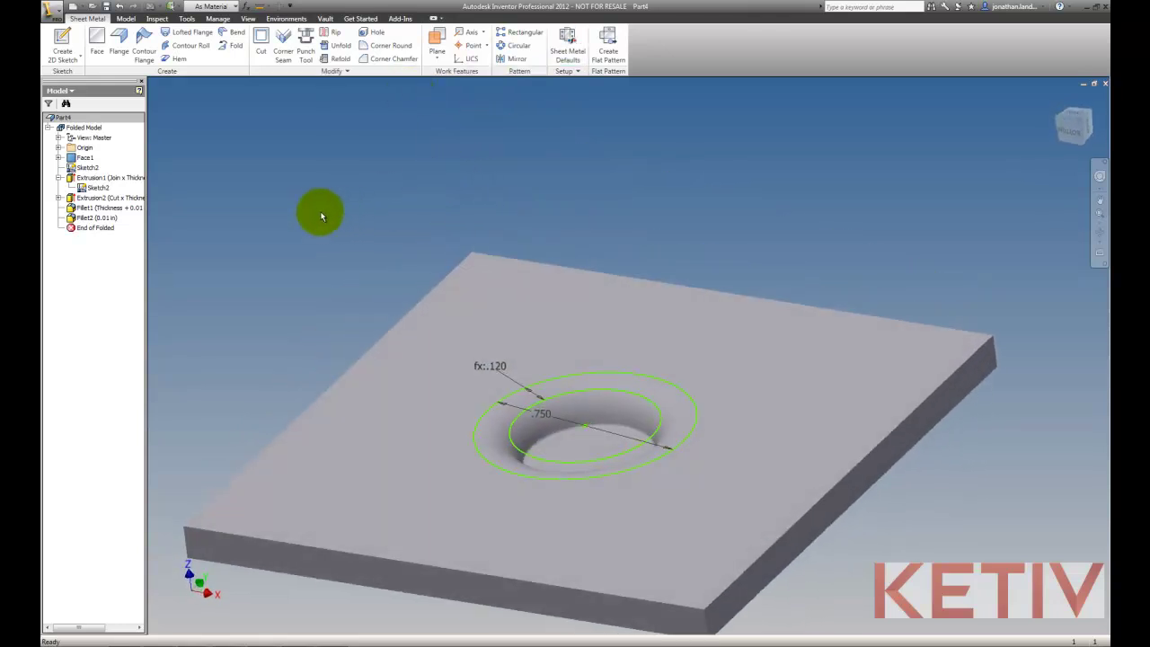
{"action": "right_click", "coordinate": [319, 215]}
{"action": "mouse_move", "coordinate": [329, 296]}
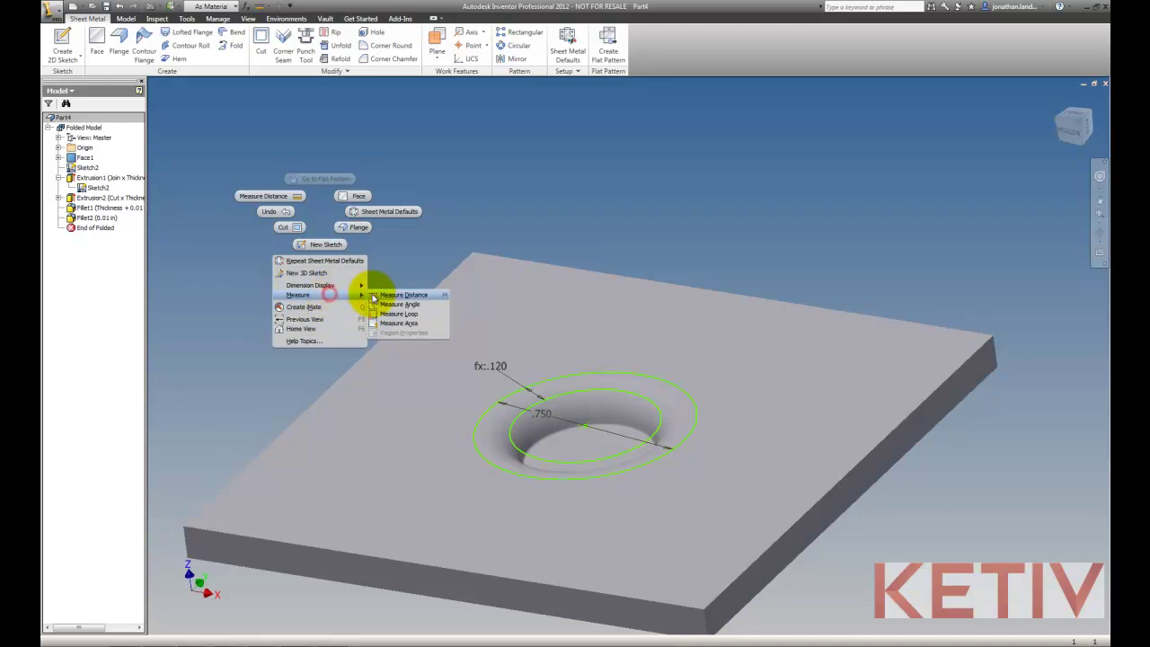
{"action": "left_click", "coordinate": [372, 293]}
{"action": "left_click", "coordinate": [571, 447]}
{"action": "middle_click_drag", "start_coordinate": [571, 446], "coordinate": [568, 550], "text": "shift"}
{"action": "left_click", "coordinate": [568, 549]}
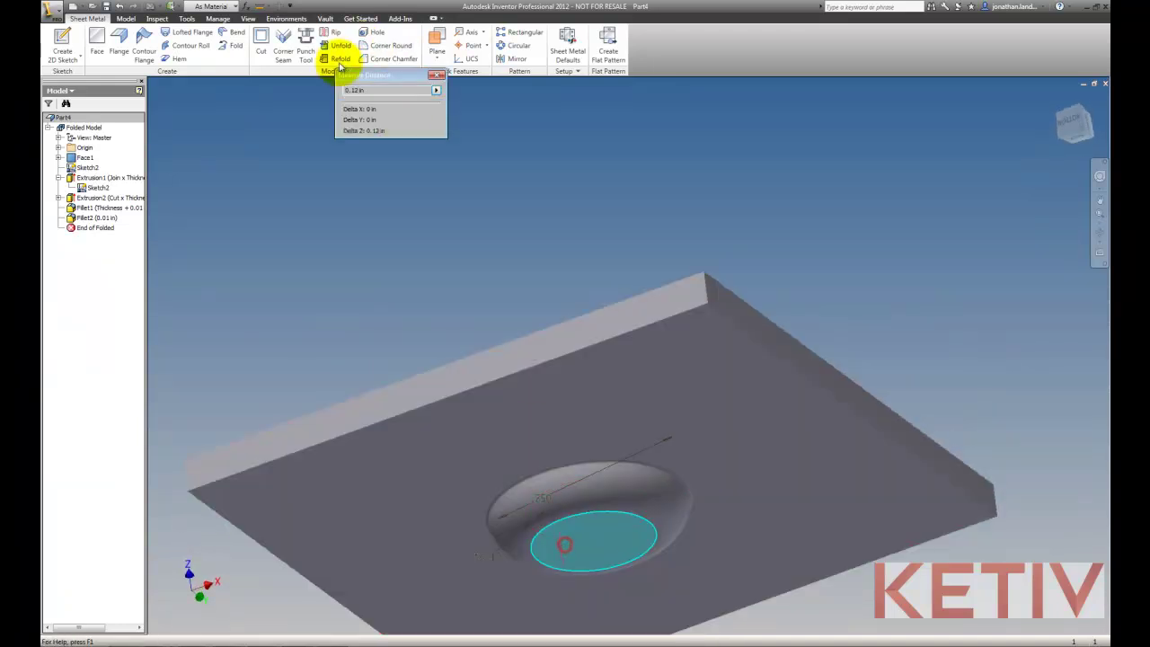
{"action": "left_click", "coordinate": [436, 77]}
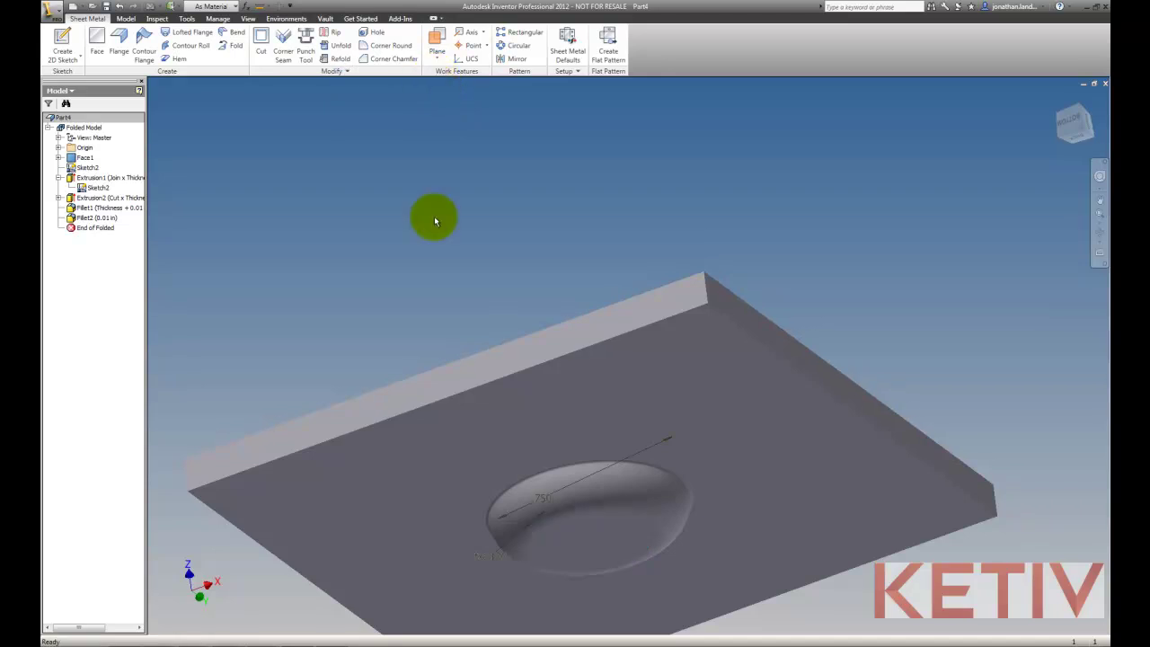
Re-enable Use Thickness from Rule in Sheet Metal Defaults, restoring the .064 thickness
{"action": "middle_click_drag", "start_coordinate": [434, 215], "coordinate": [604, 296], "text": "shift"}
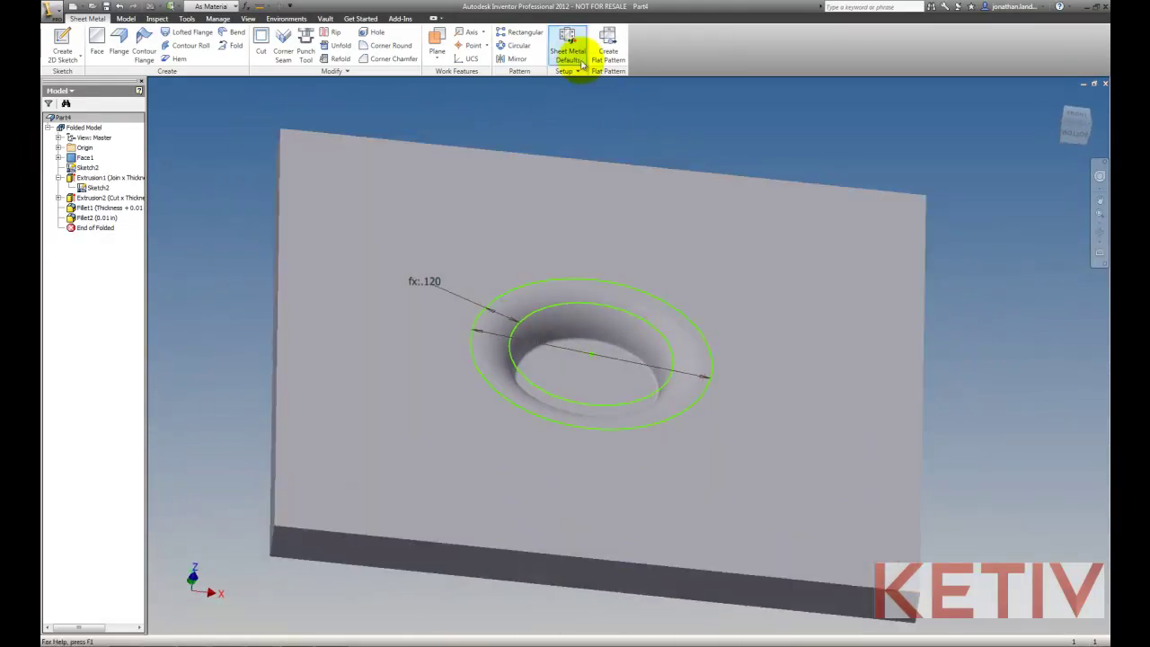
{"action": "left_click", "coordinate": [575, 47]}
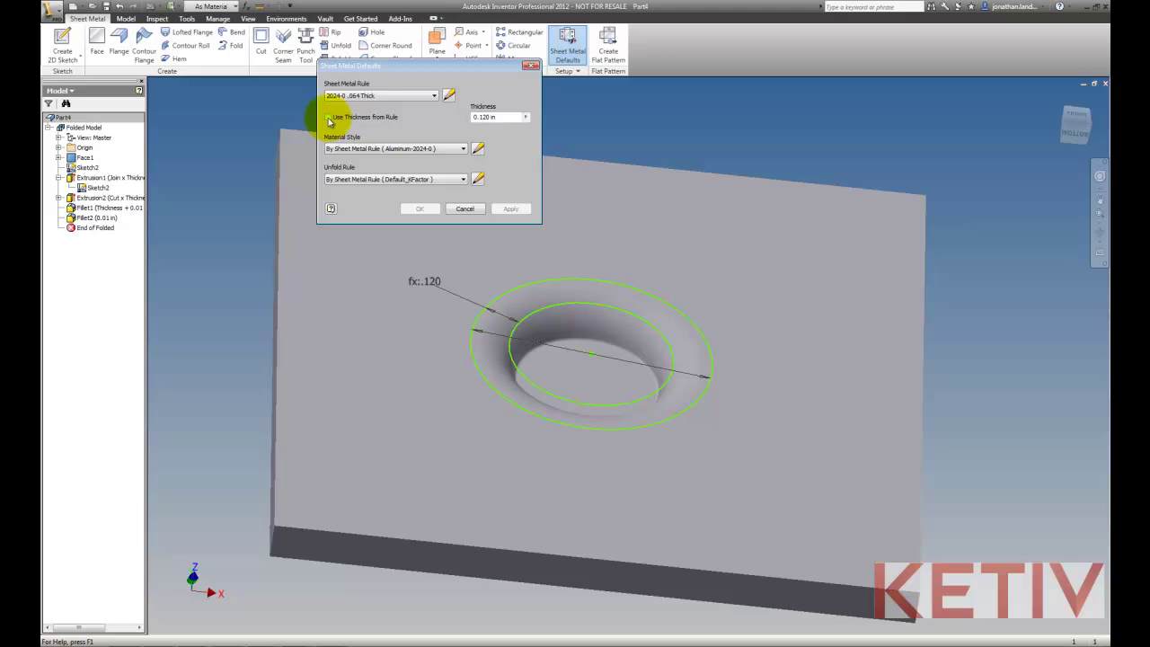
{"action": "left_click", "coordinate": [329, 118]}
{"action": "left_click", "coordinate": [509, 208]}
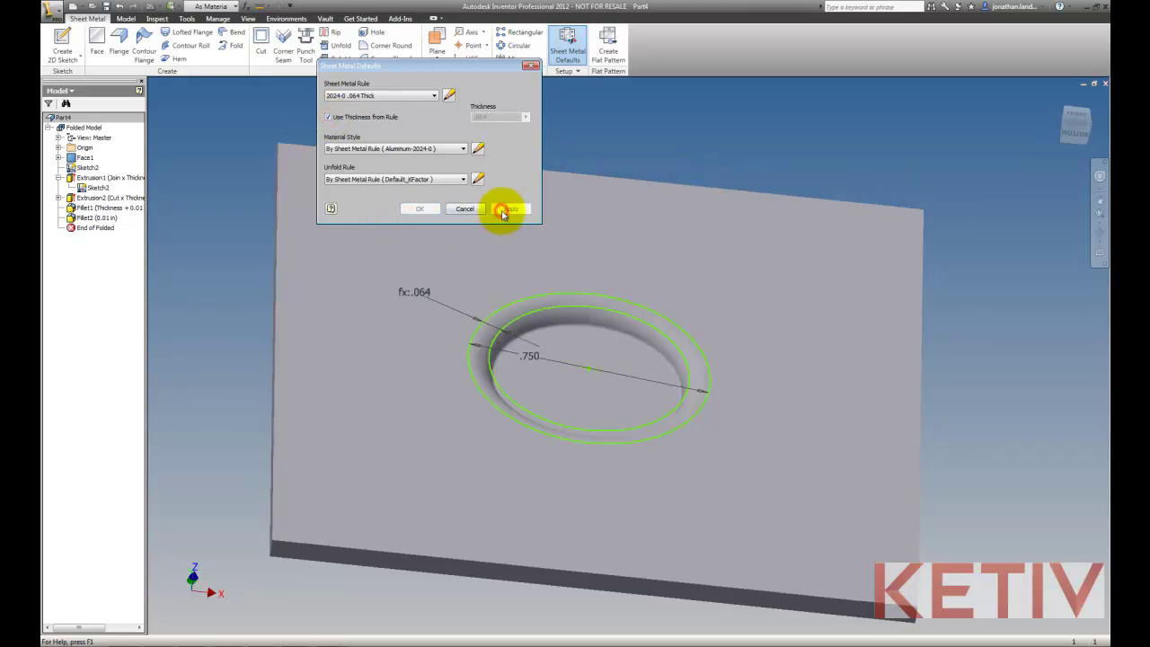
{"action": "left_click", "coordinate": [465, 208]}
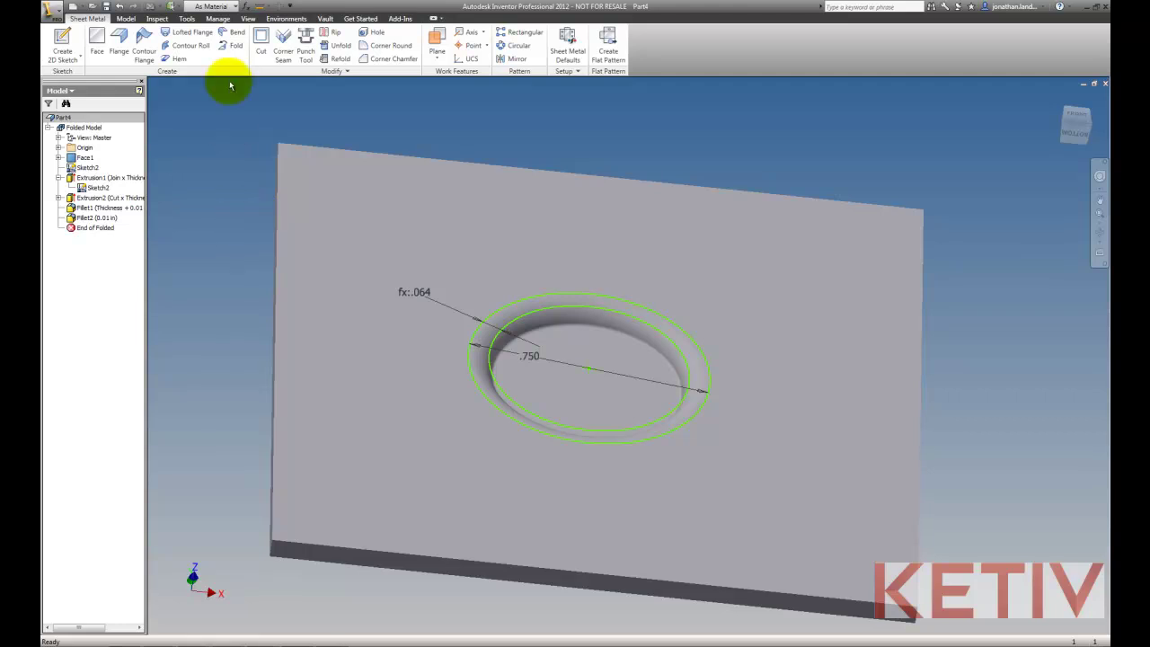
Extract Extrusion1, Extrusion2 and fillets as punch iFeature KTV-01 with Sketch2 representation, and save
{"action": "left_click", "coordinate": [219, 20]}
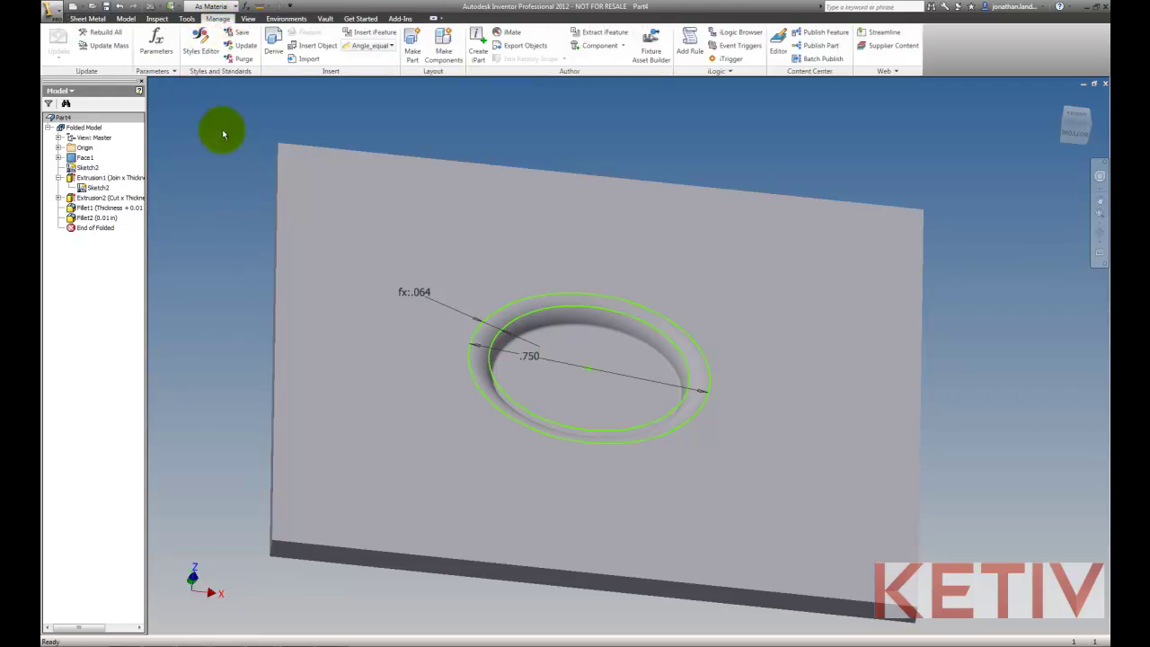
{"action": "left_click", "coordinate": [592, 33]}
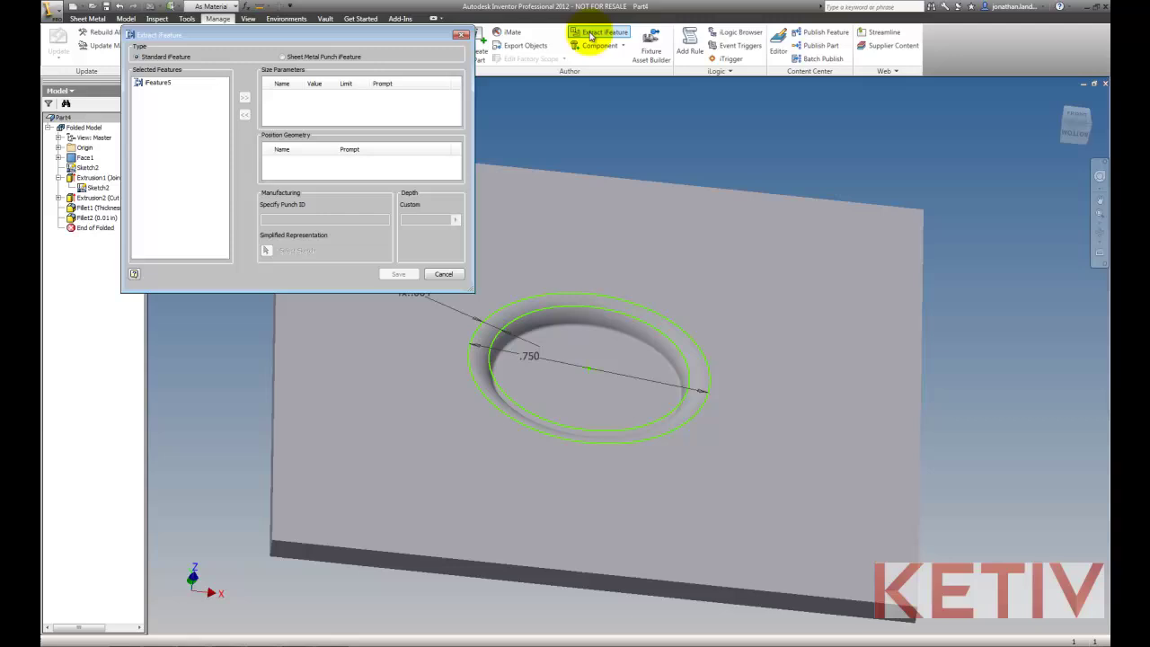
{"action": "left_click", "coordinate": [103, 179]}
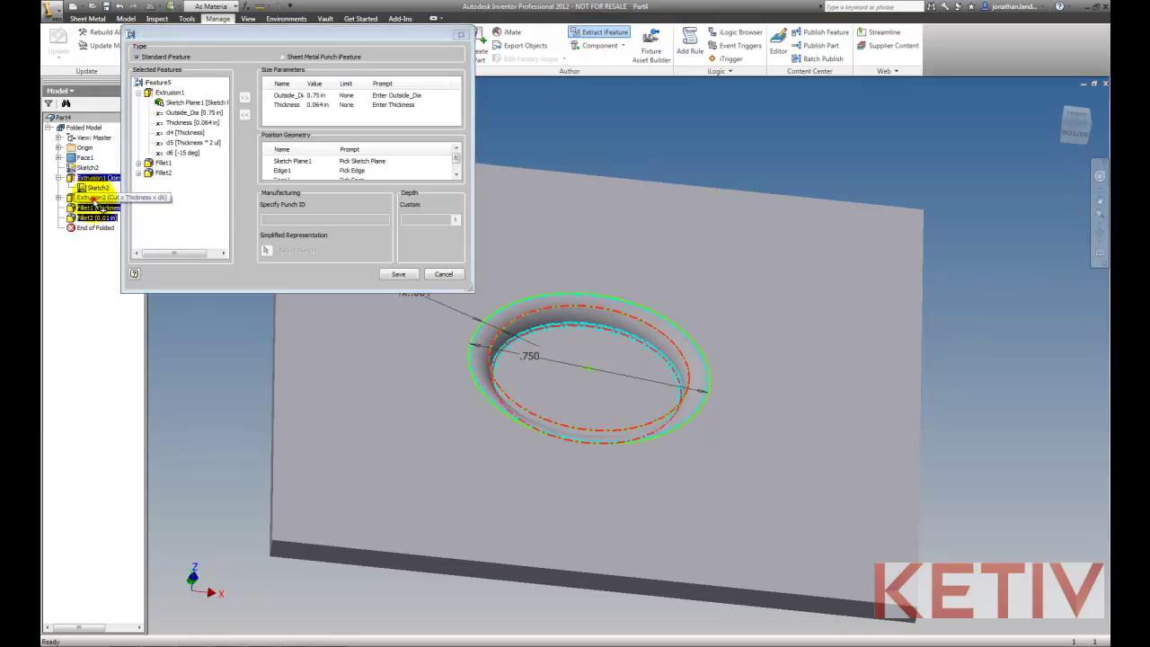
{"action": "left_click", "coordinate": [93, 198]}
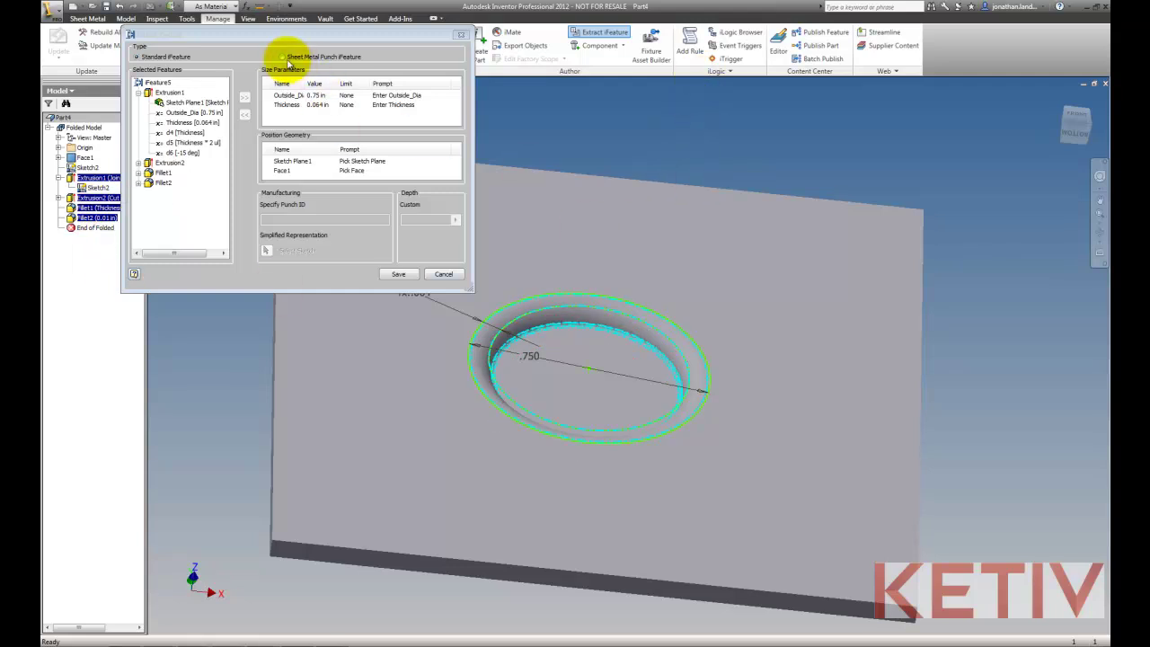
{"action": "left_click", "coordinate": [282, 57]}
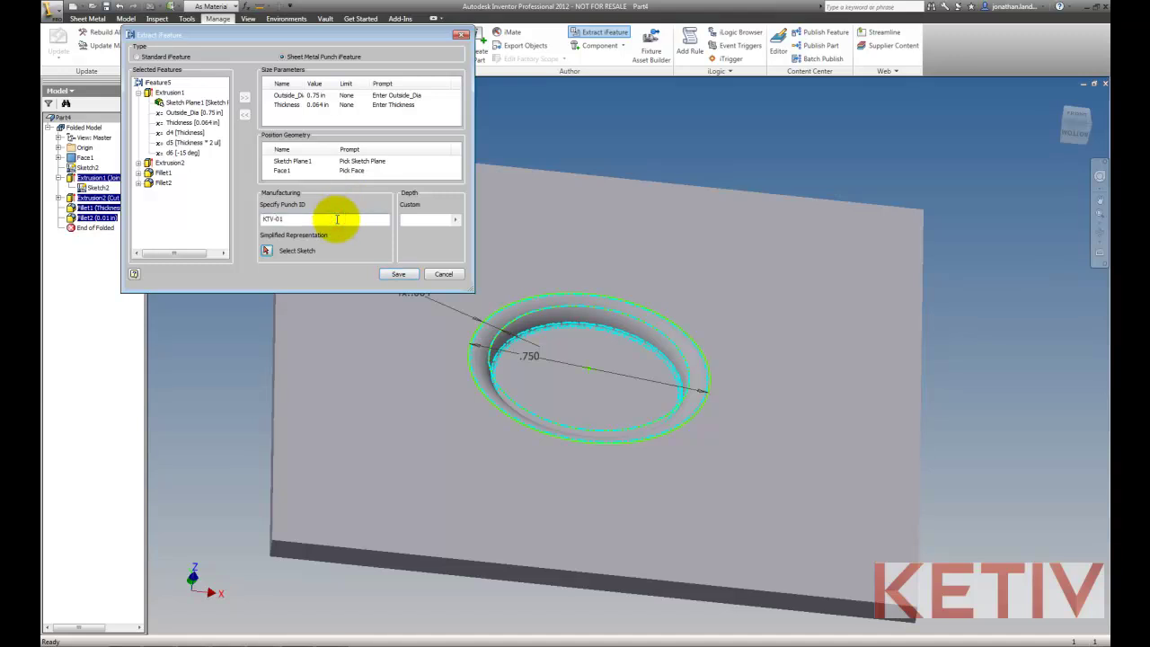
{"action": "left_click", "coordinate": [267, 249]}
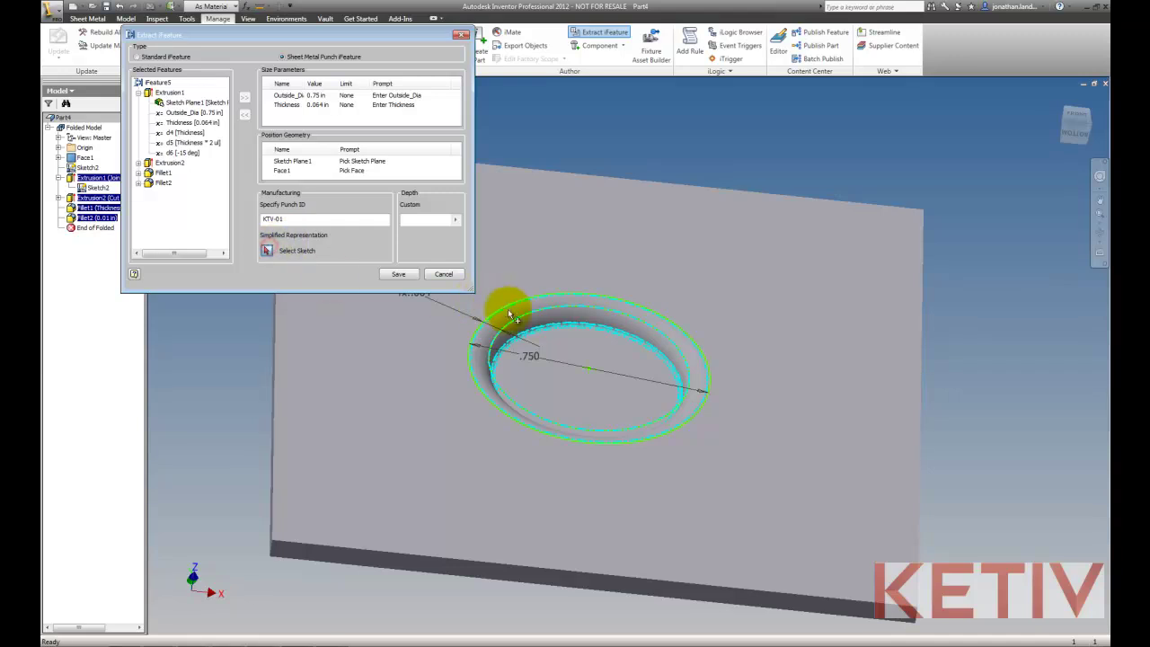
{"action": "left_click", "coordinate": [97, 187]}
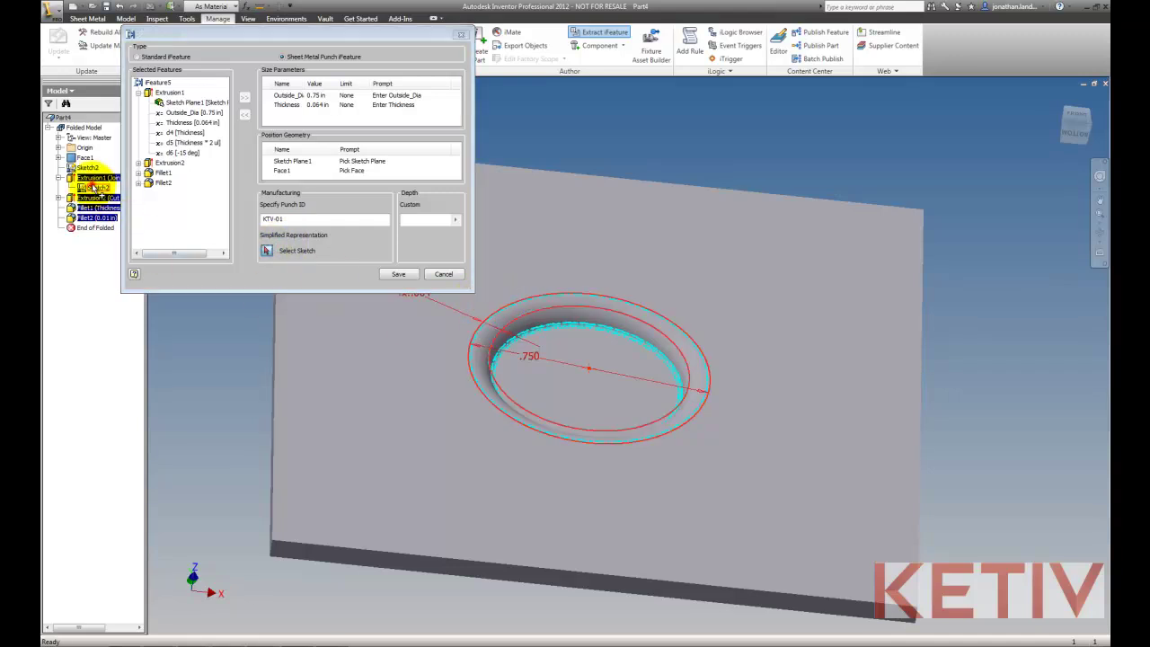
{"action": "left_click", "coordinate": [396, 274]}
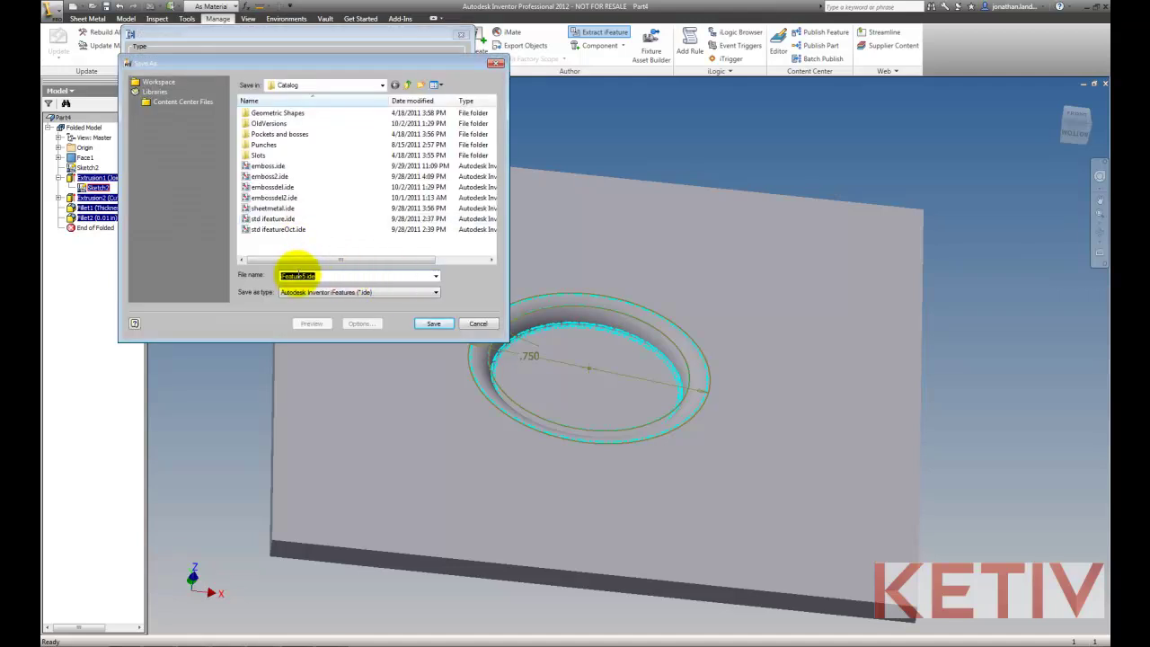
Save the emboss iFeature as KETIV01.ide in the Catalog folder, accepting the out-of-project location
{"action": "double_click", "coordinate": [305, 276]}
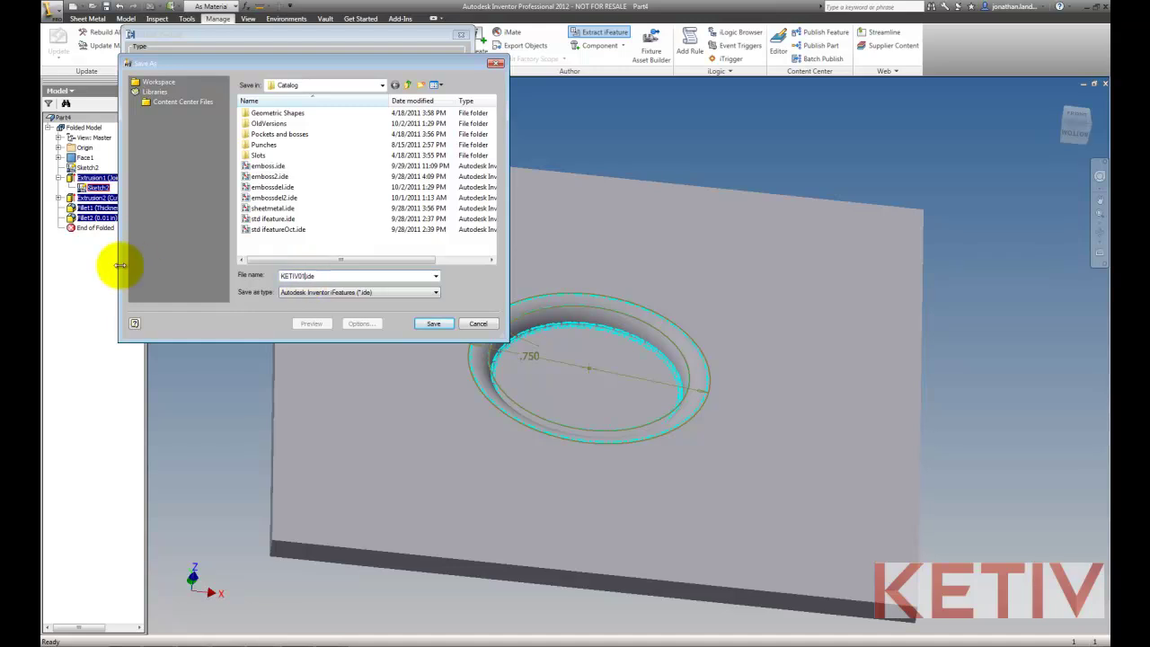
{"action": "left_click", "coordinate": [431, 325]}
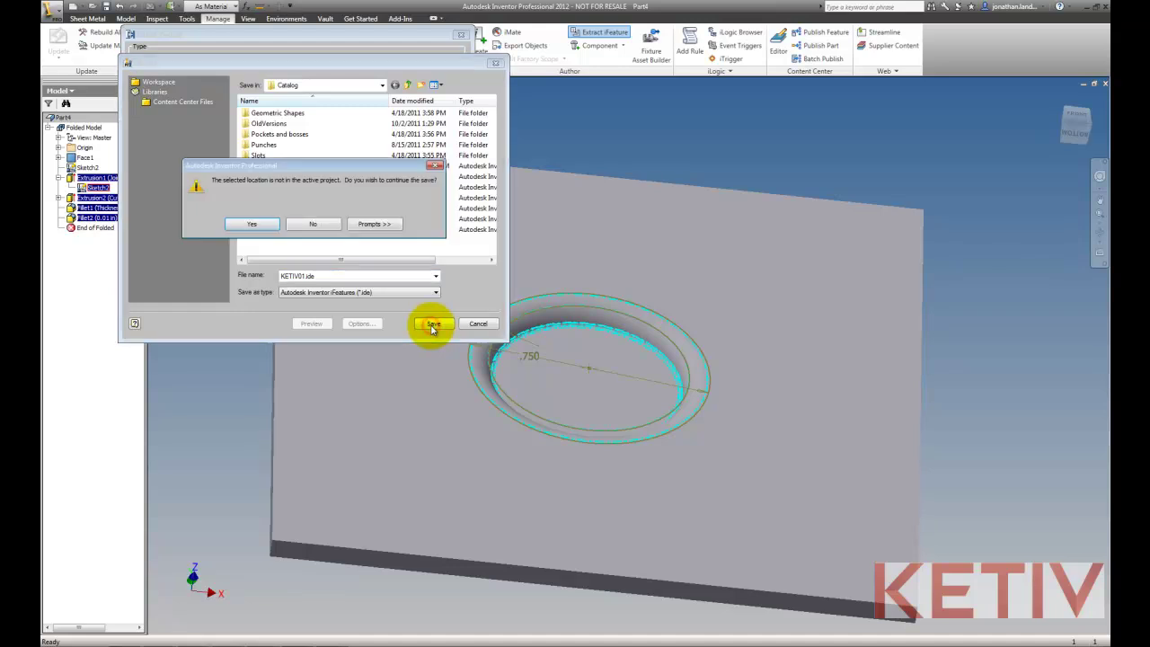
{"action": "left_click", "coordinate": [253, 225]}
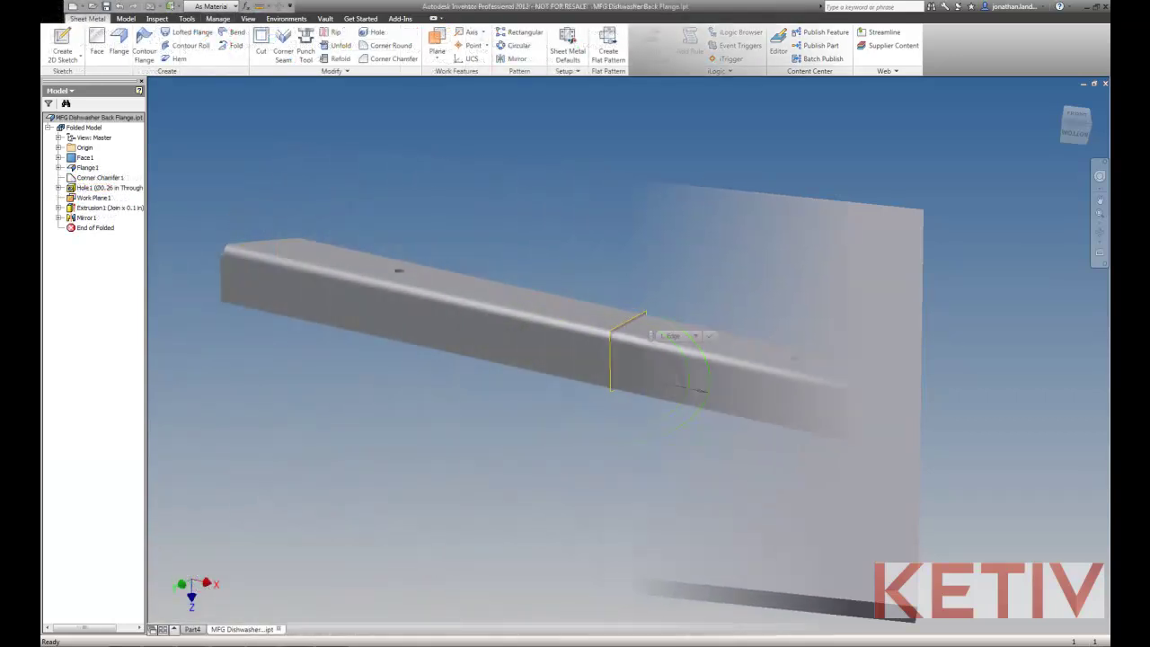
Sketch a top-to-bottom line on the flange's long face with a center point on it
{"action": "left_click", "coordinate": [753, 332]}
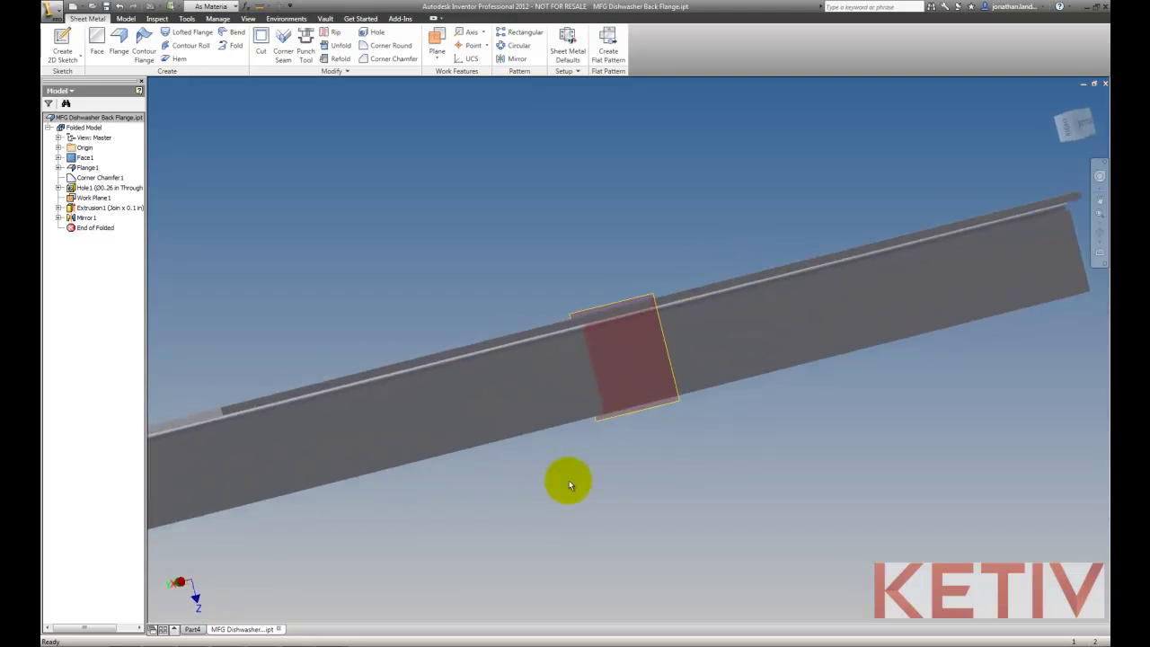
{"action": "left_click", "coordinate": [574, 393]}
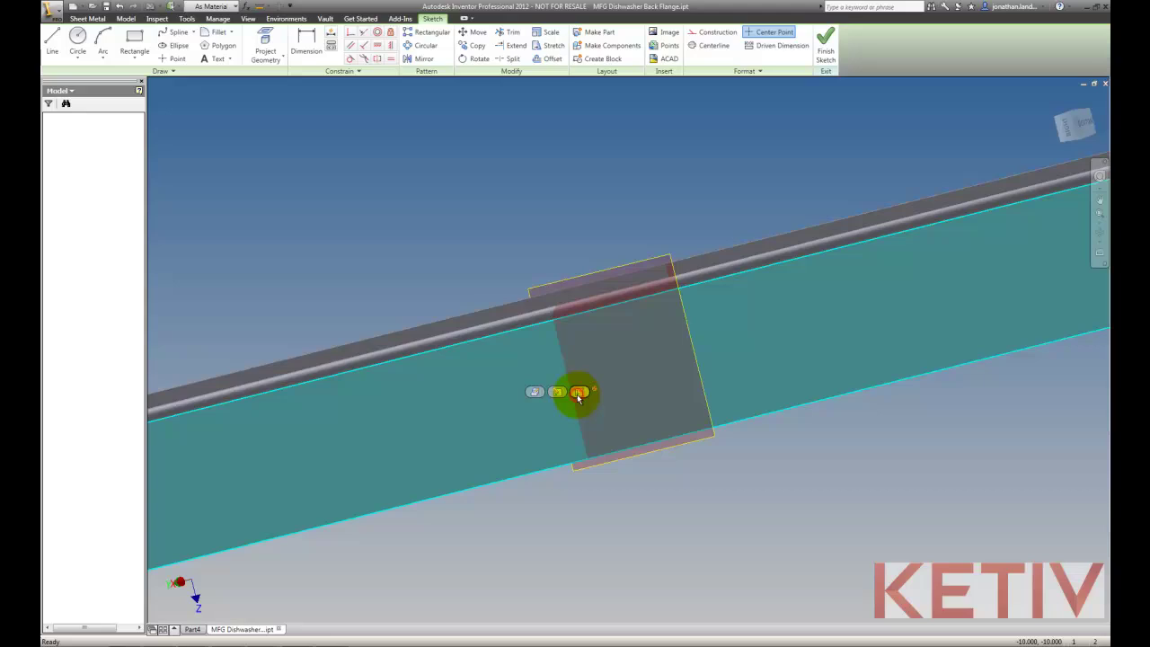
{"action": "left_click", "coordinate": [52, 40]}
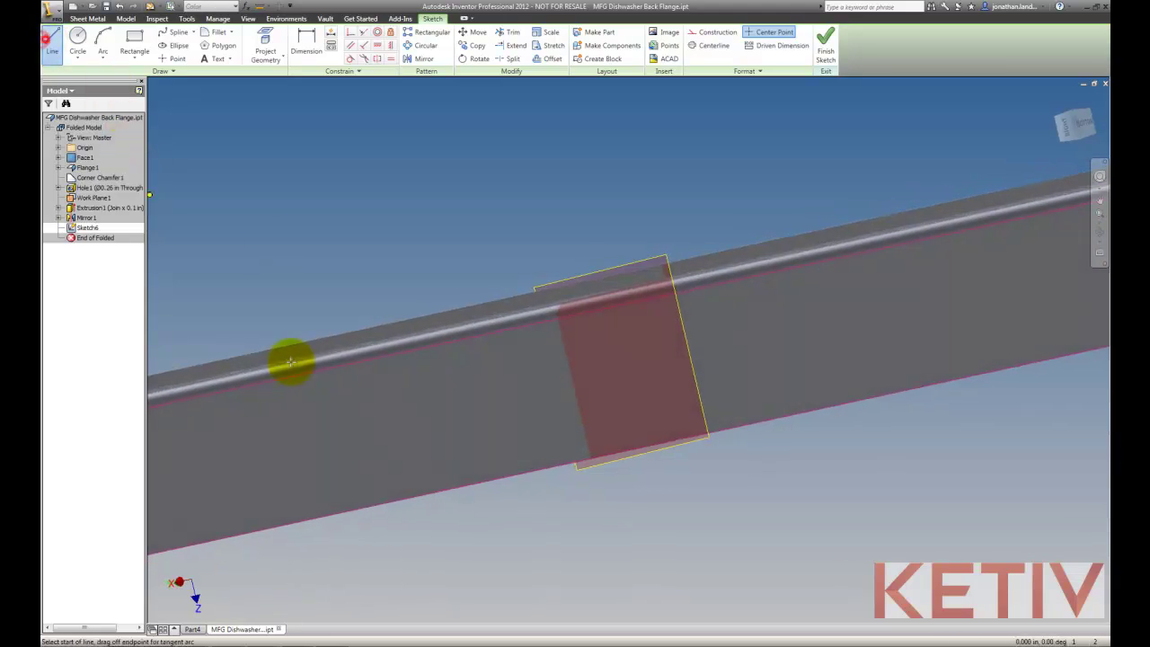
{"action": "left_click", "coordinate": [551, 319]}
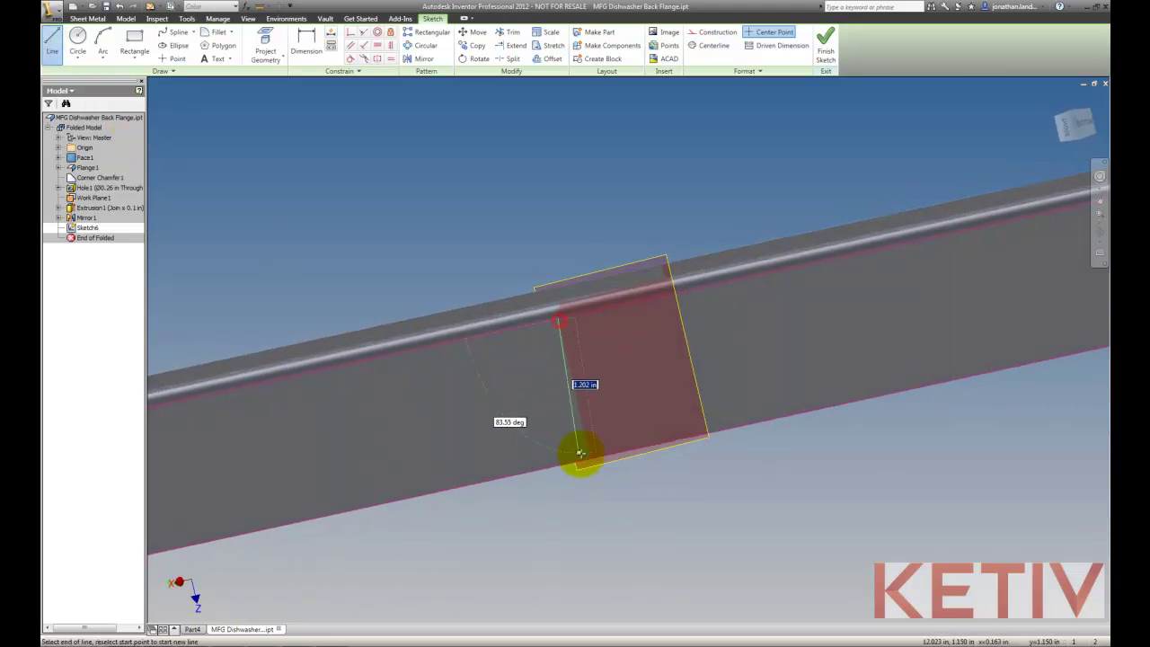
{"action": "double_click", "coordinate": [588, 458]}
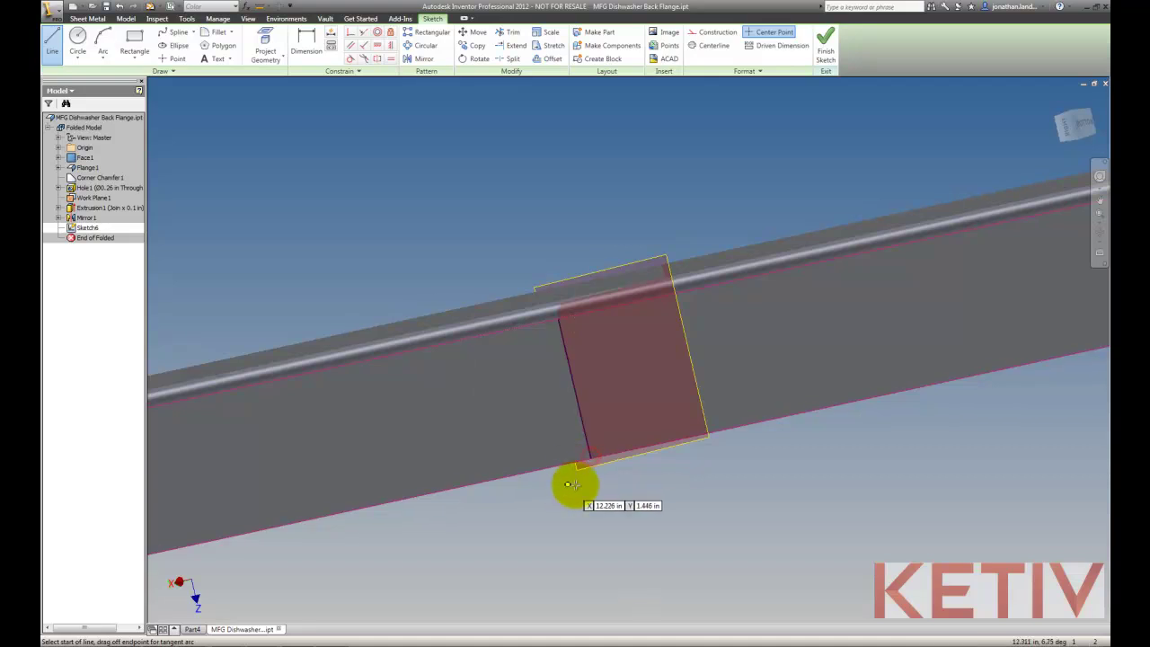
{"action": "left_click", "coordinate": [173, 59]}
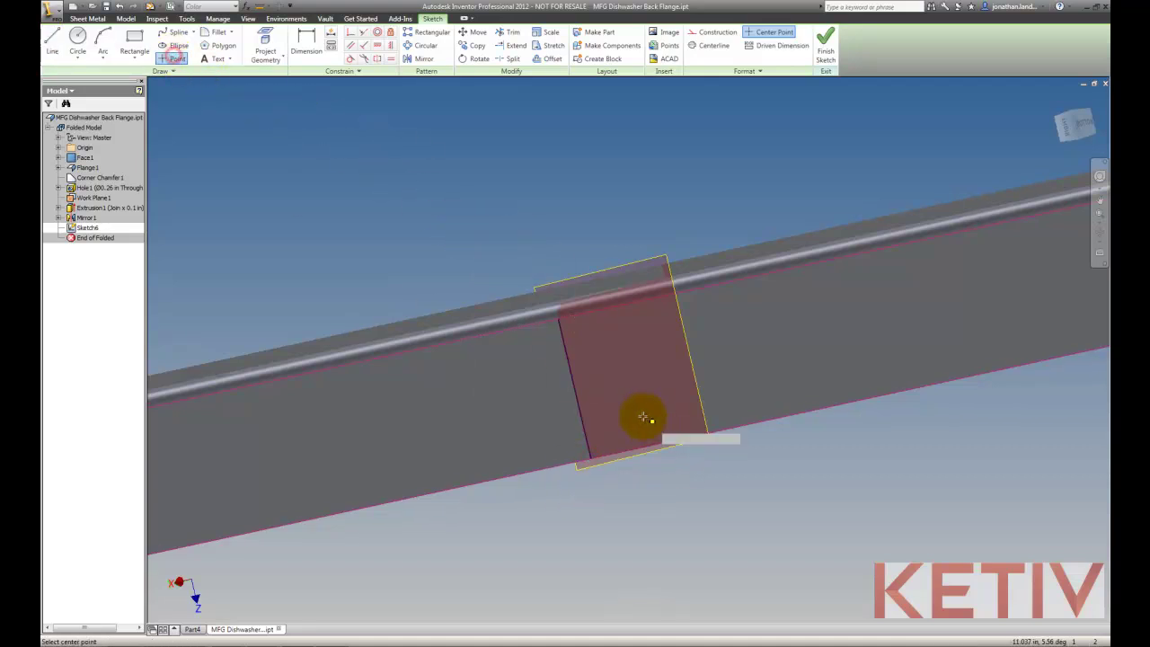
{"action": "left_click", "coordinate": [576, 391]}
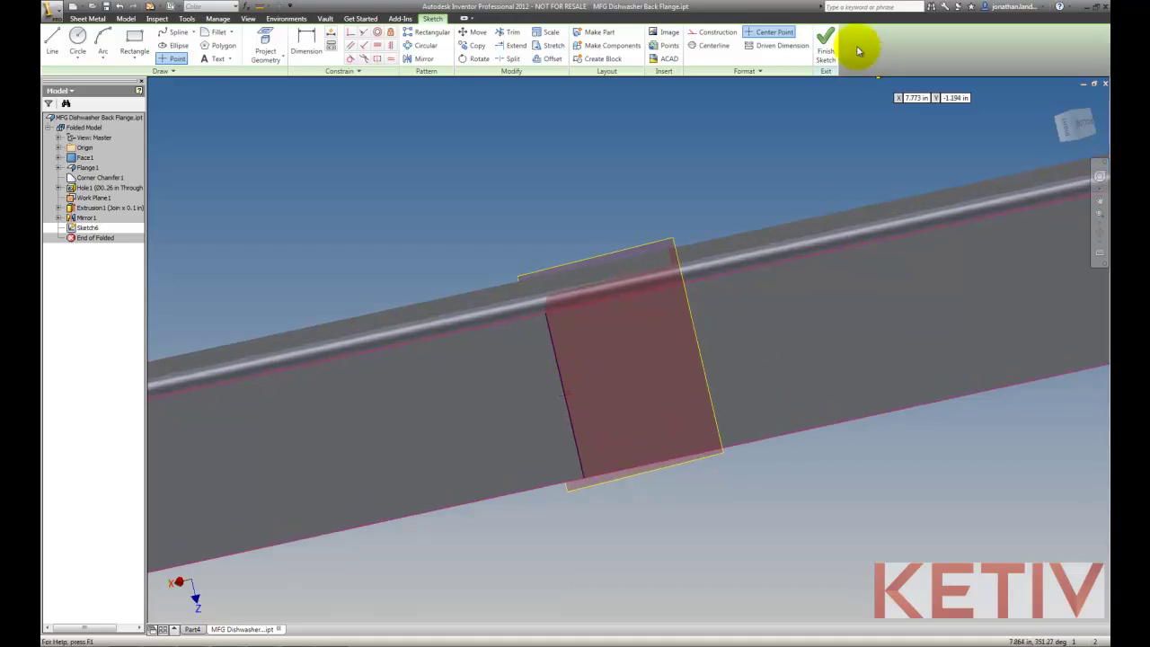
{"action": "left_click", "coordinate": [825, 43]}
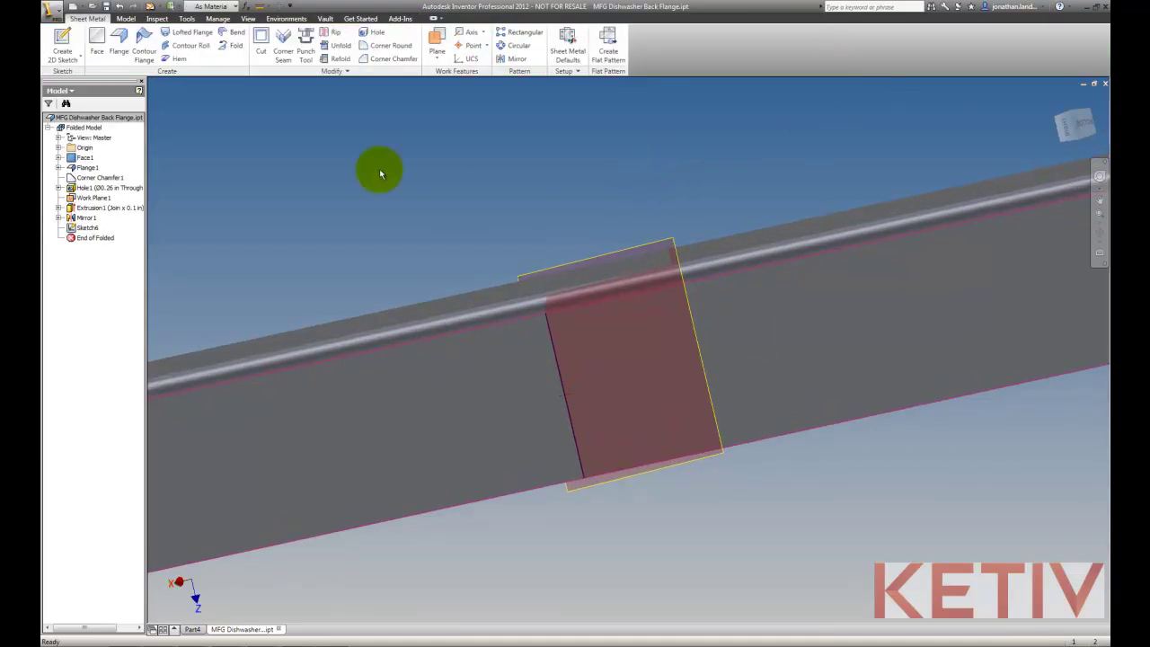
Load the KETIV01.ide punch from the Catalog folder with the Punch Tool
{"action": "left_click", "coordinate": [306, 52]}
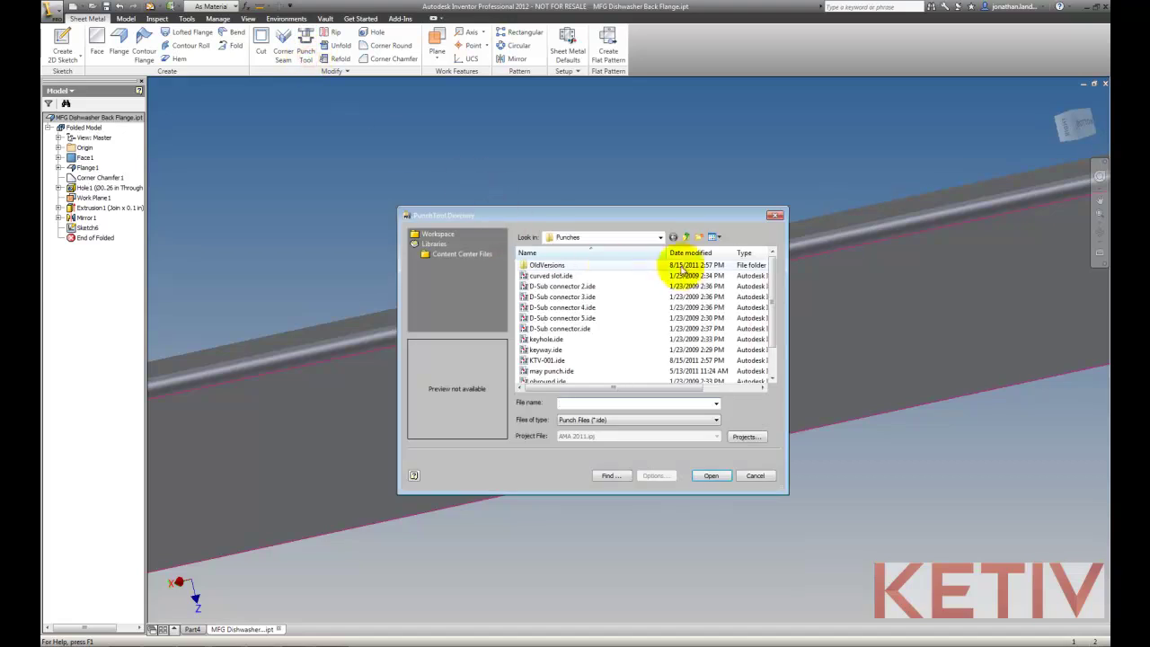
{"action": "left_click", "coordinate": [686, 239]}
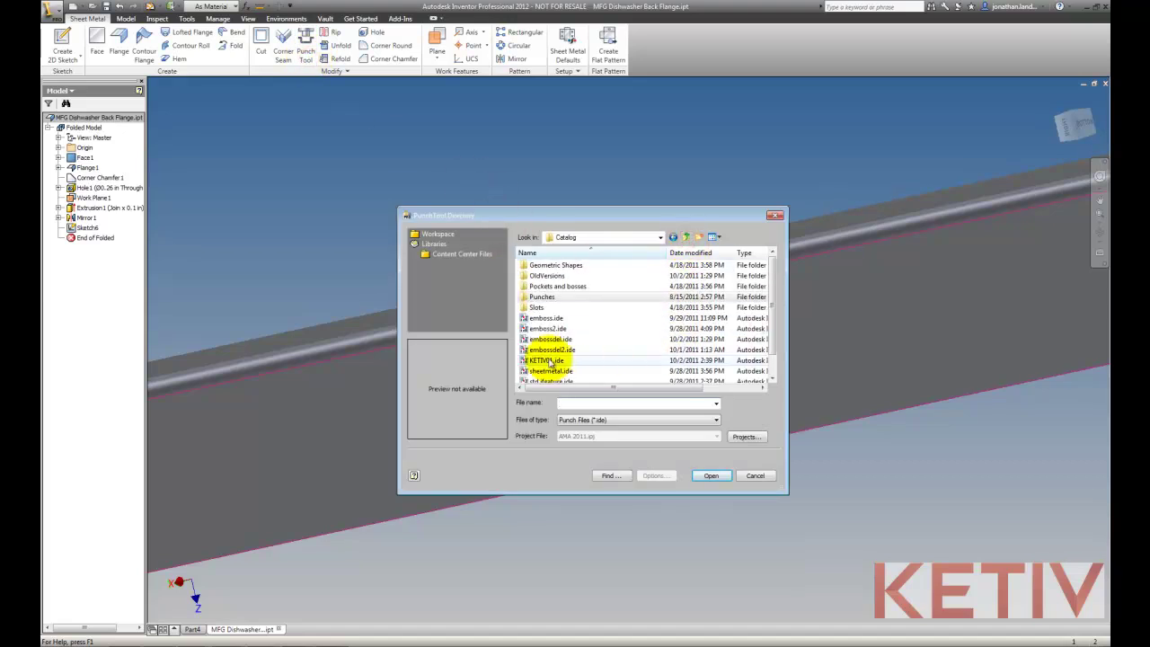
{"action": "left_click", "coordinate": [546, 360]}
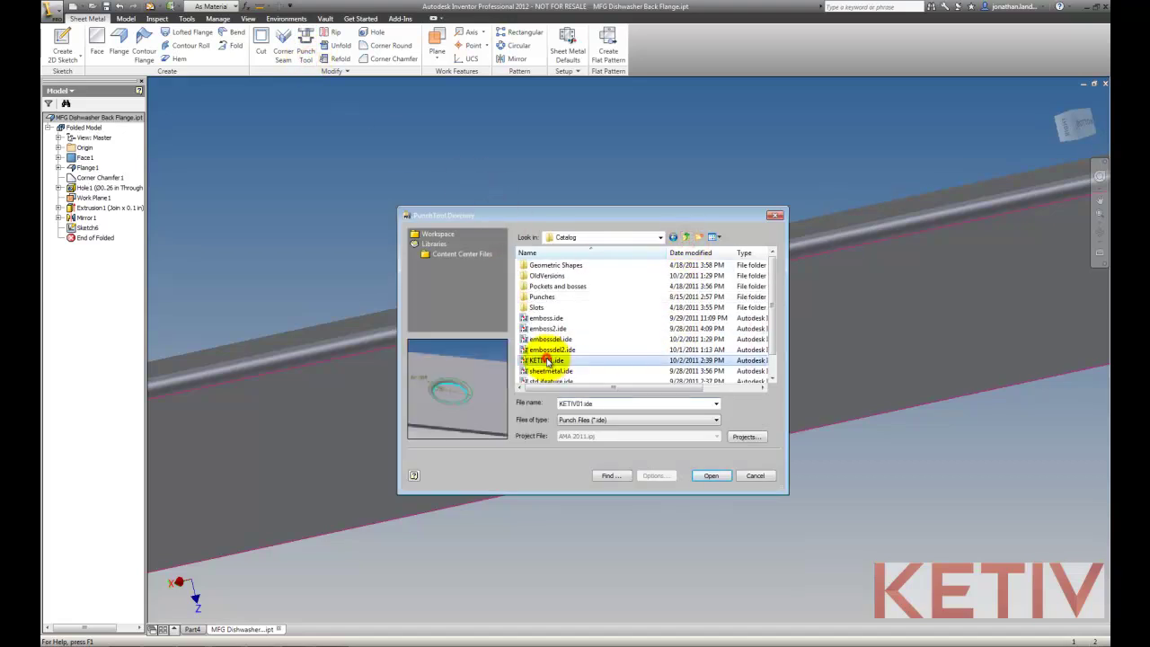
{"action": "left_click", "coordinate": [712, 476]}
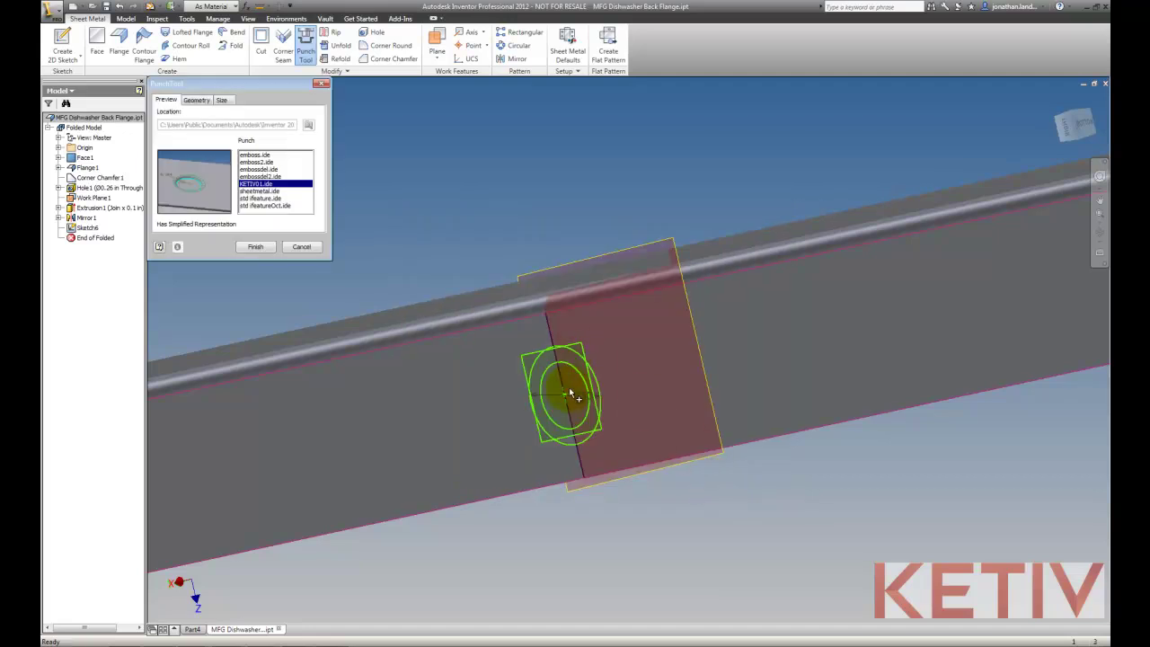
Place the punch on the flange face with a 1.25 in Outside_Dia
{"action": "left_click", "coordinate": [205, 100]}
{"action": "left_click", "coordinate": [185, 150]}
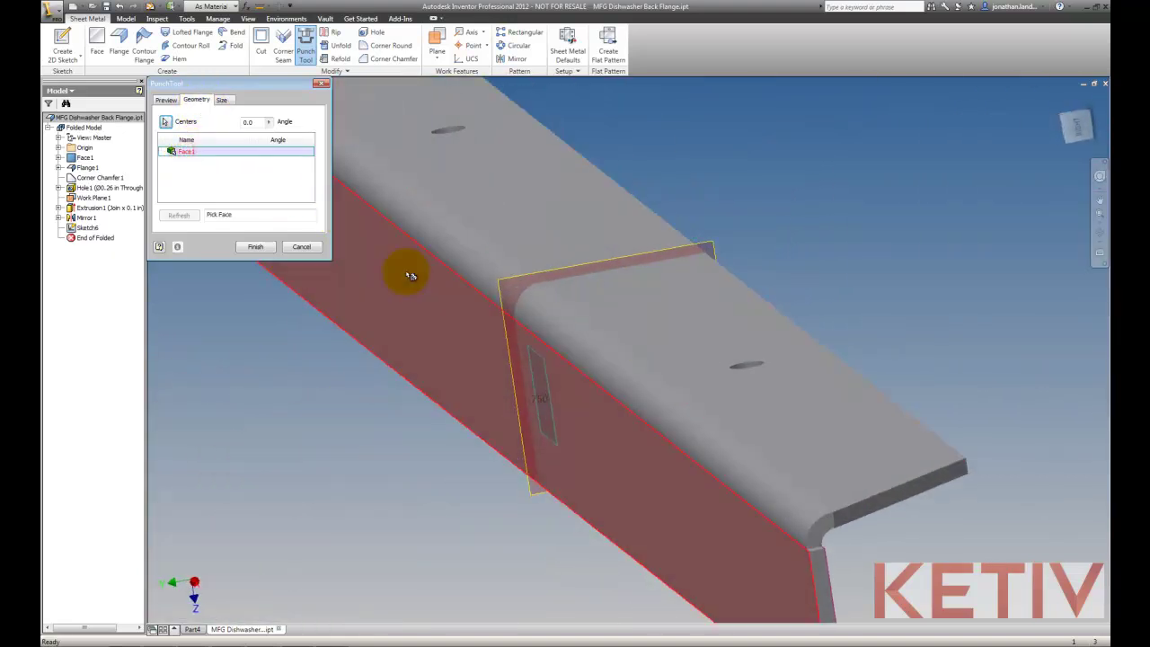
{"action": "left_click", "coordinate": [432, 291]}
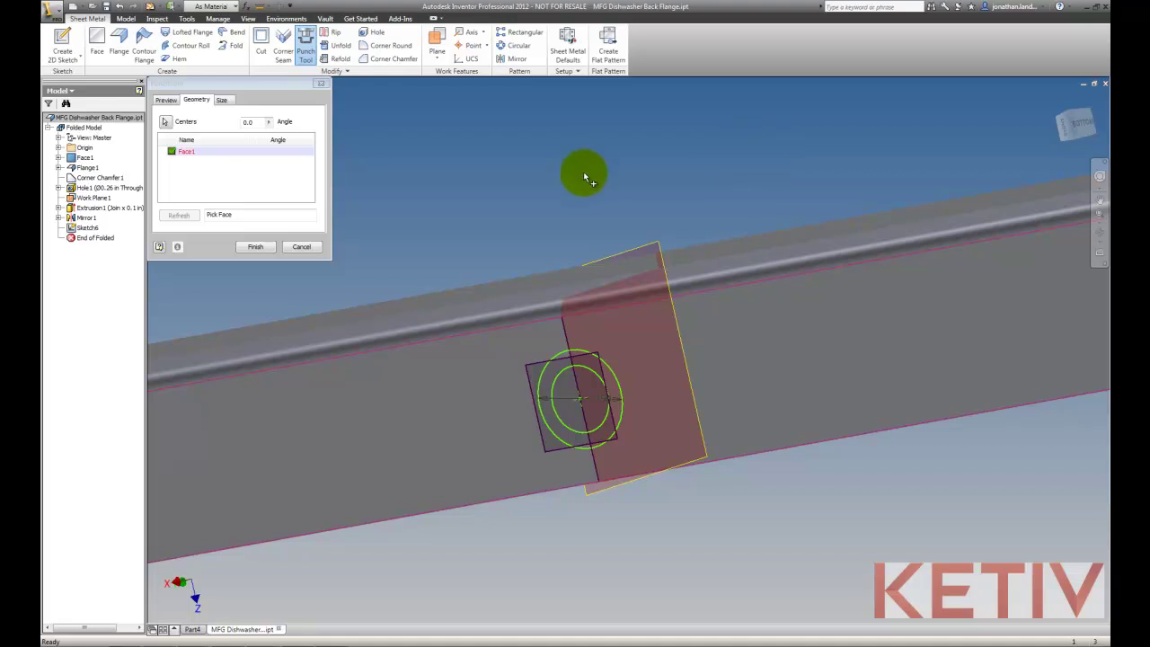
{"action": "left_click", "coordinate": [221, 99]}
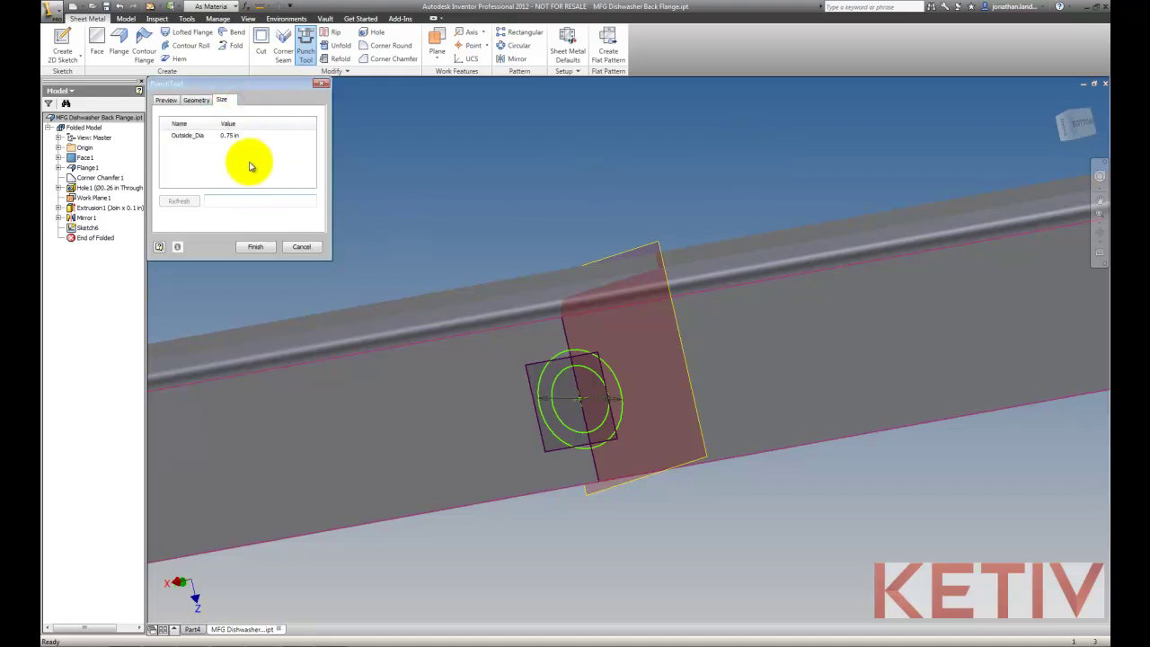
{"action": "left_click", "coordinate": [247, 137]}
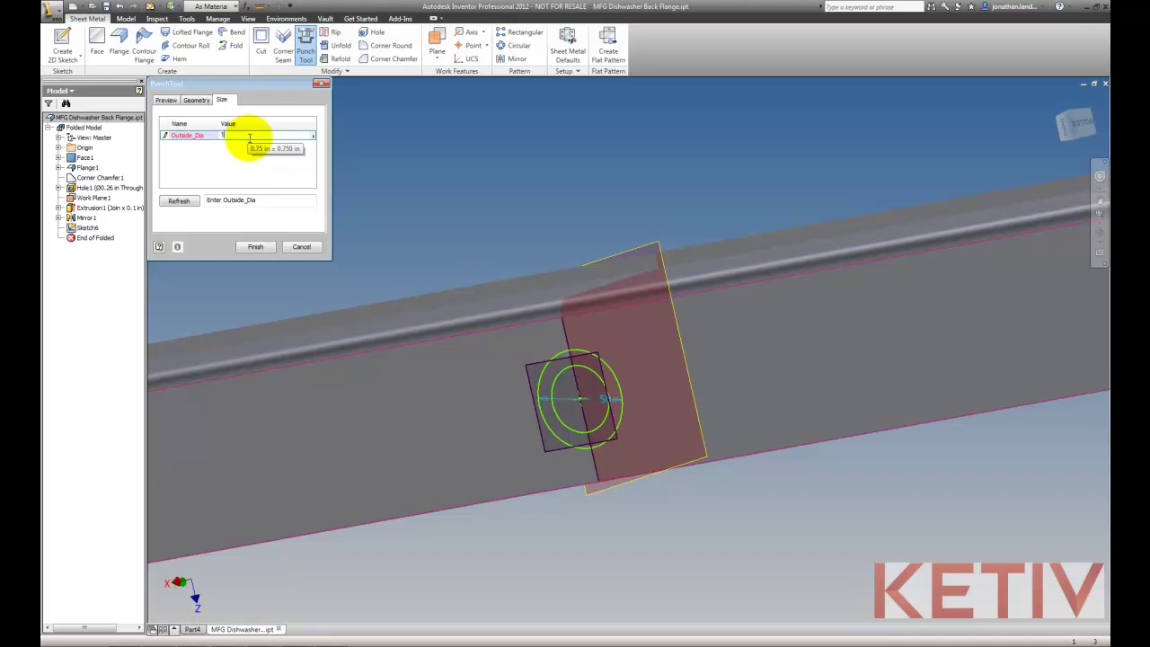
{"action": "left_click", "coordinate": [263, 246]}
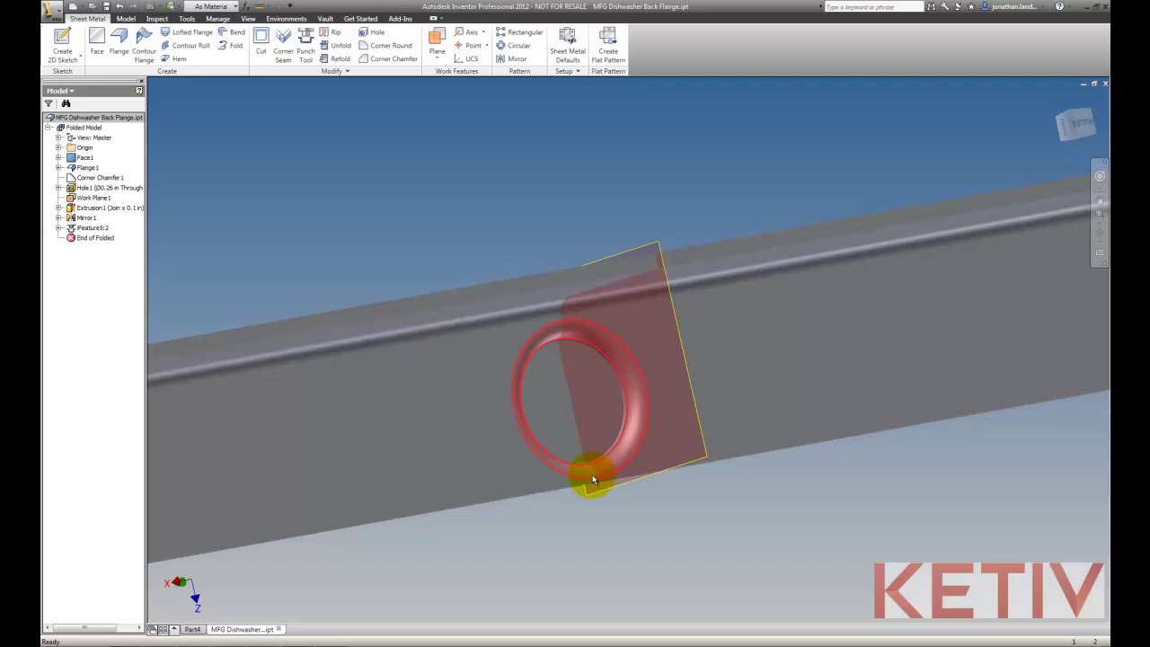
Edit iFeature5:2 so its Outside_Dia becomes 1 in
{"action": "right_click", "coordinate": [99, 226]}
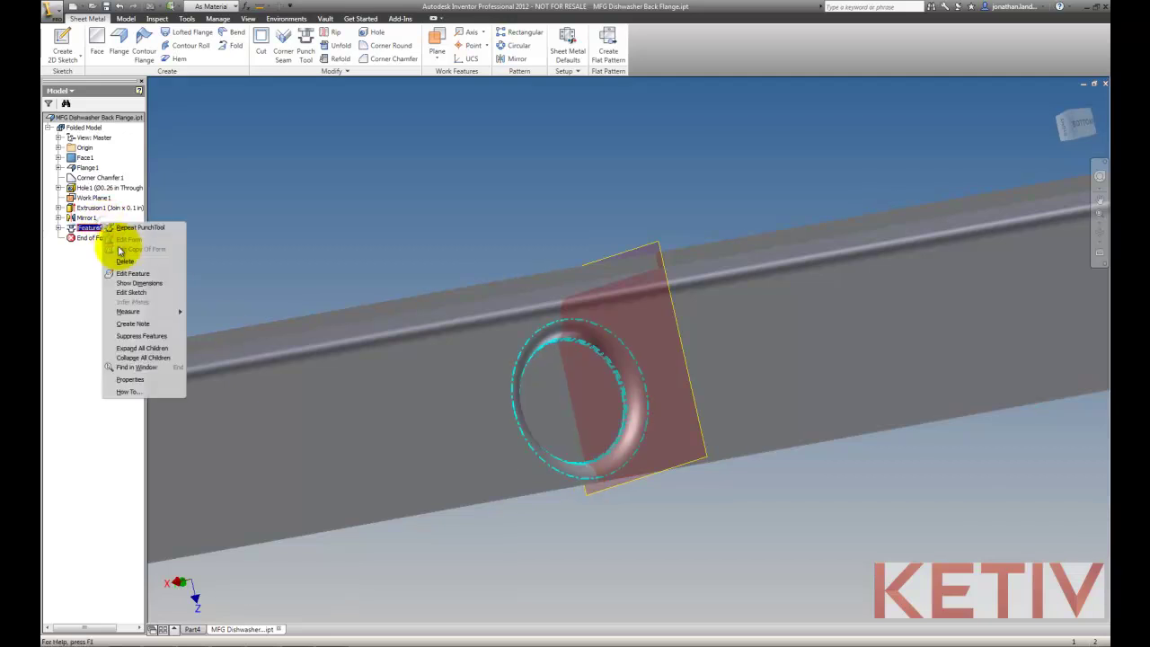
{"action": "left_click", "coordinate": [133, 273]}
{"action": "left_click", "coordinate": [240, 134]}
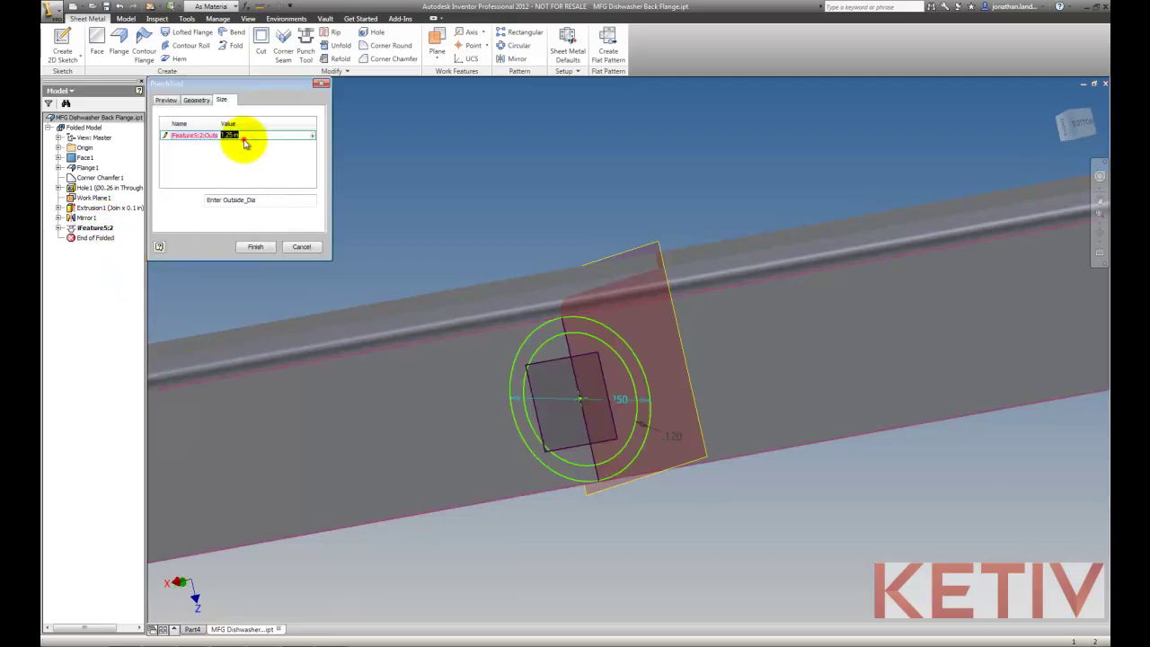
{"action": "type", "text": "1"}
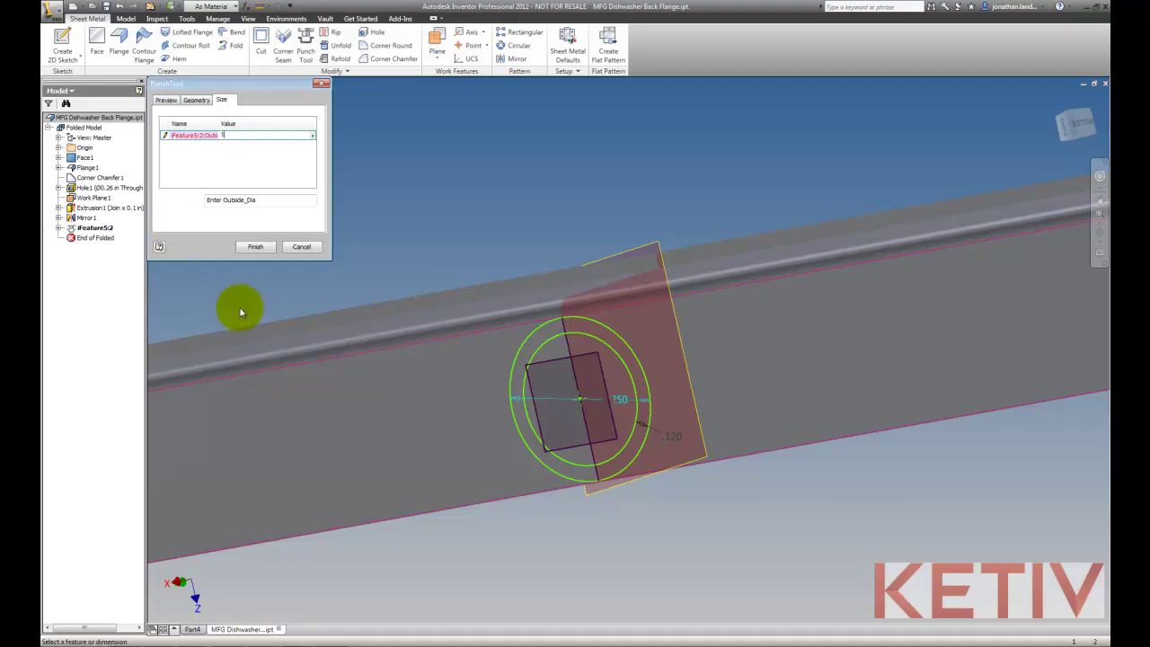
{"action": "left_click", "coordinate": [257, 247]}
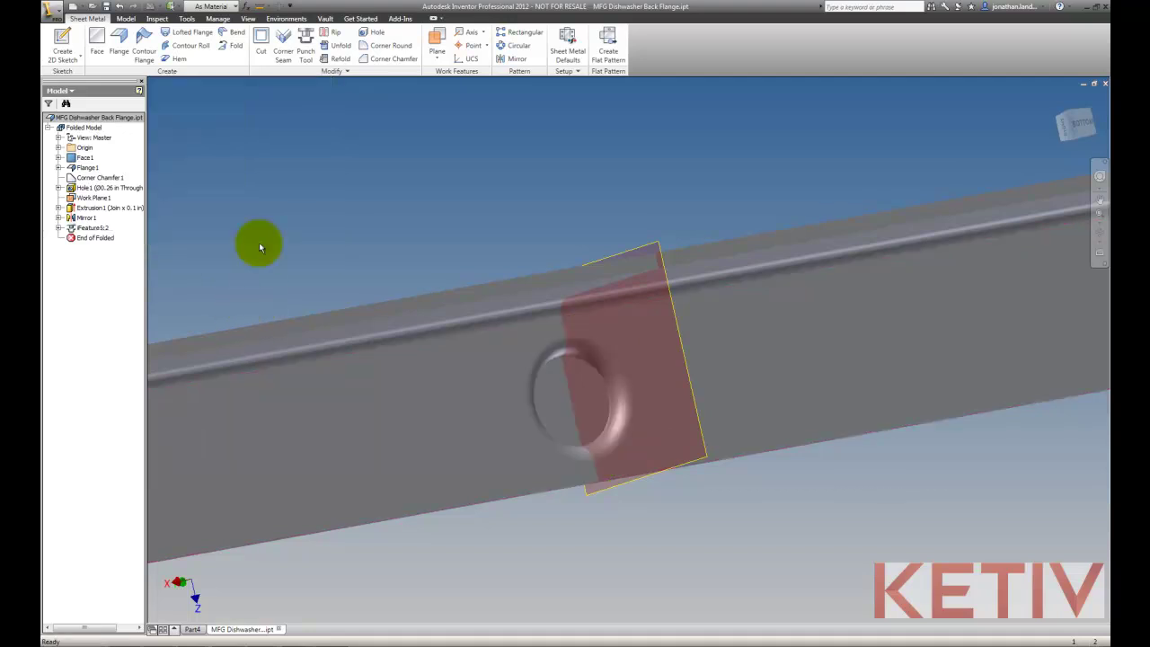